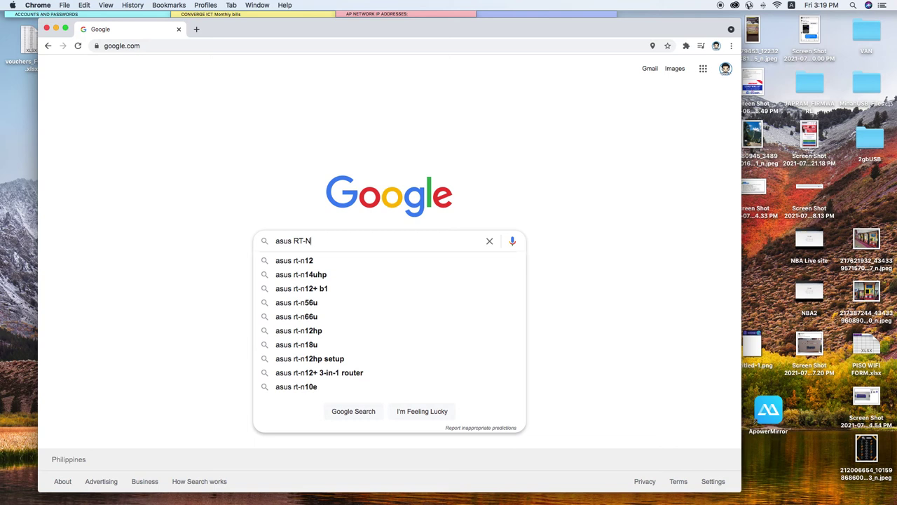
Step: Search Google for 'asus rt-n14uhp' and switch to the image results
key("Down")
key("Down")
key("Return")
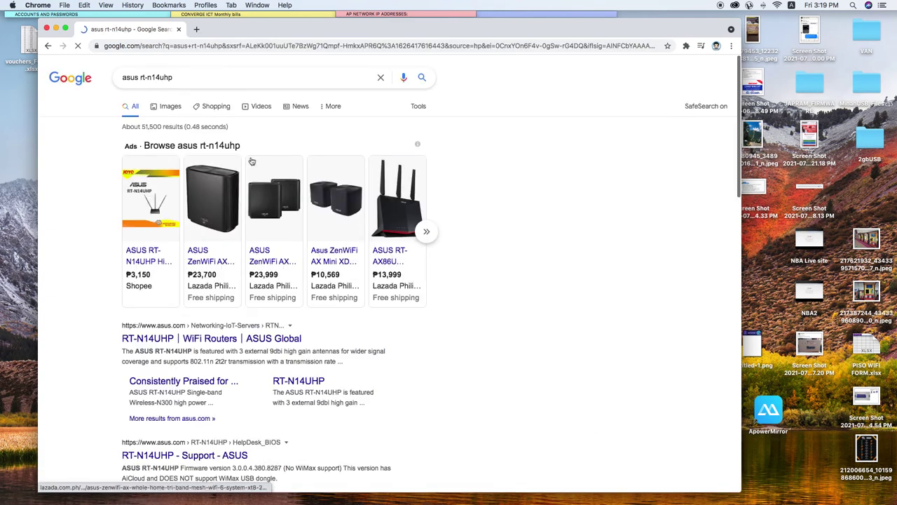
left_click(172, 110)
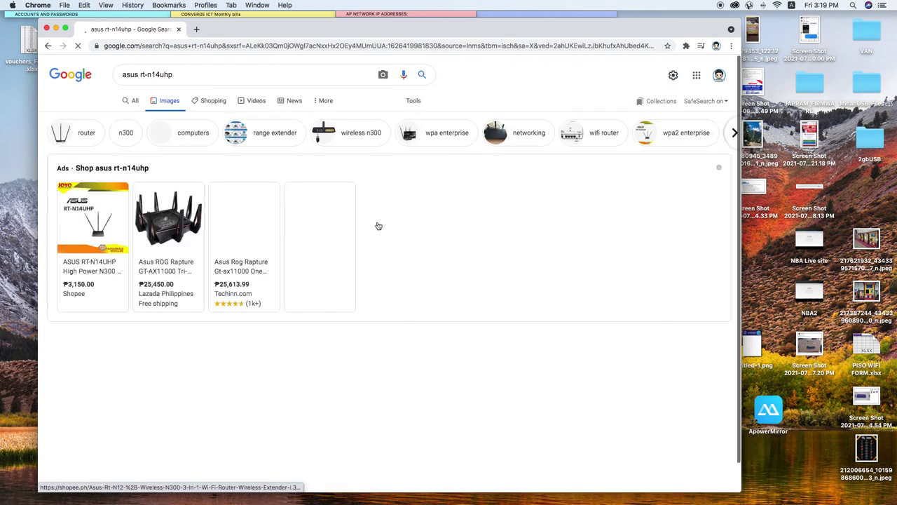
scroll(352, 249, "down", 2)
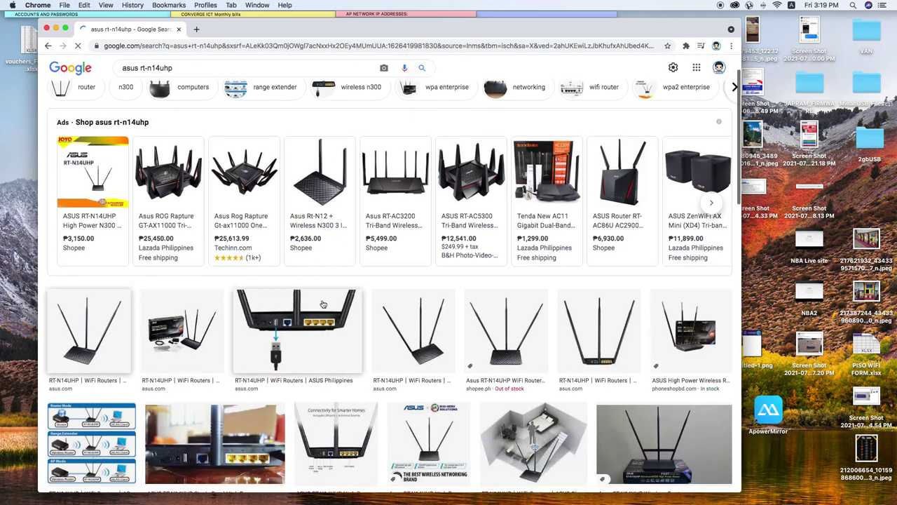
Step: Preview a router image, close the preview, and open a blank new tab
left_click(323, 304)
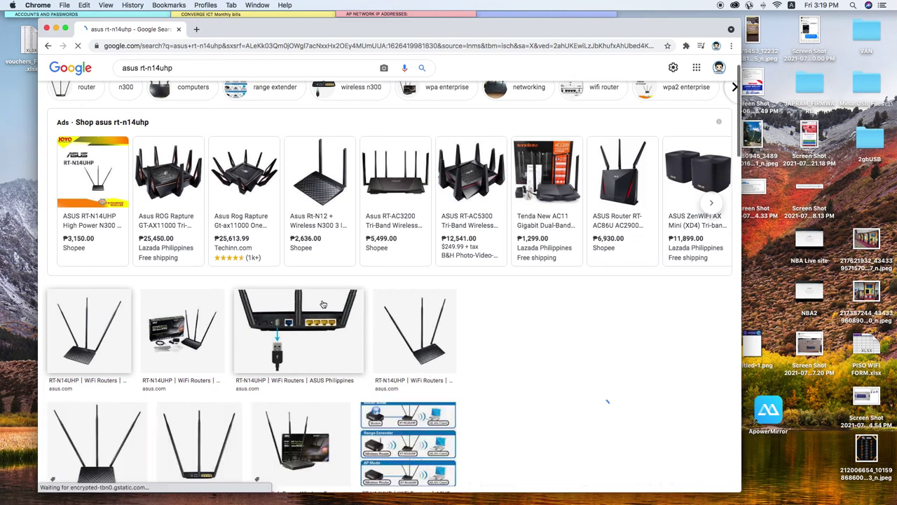
scroll(364, 294, "down", 3)
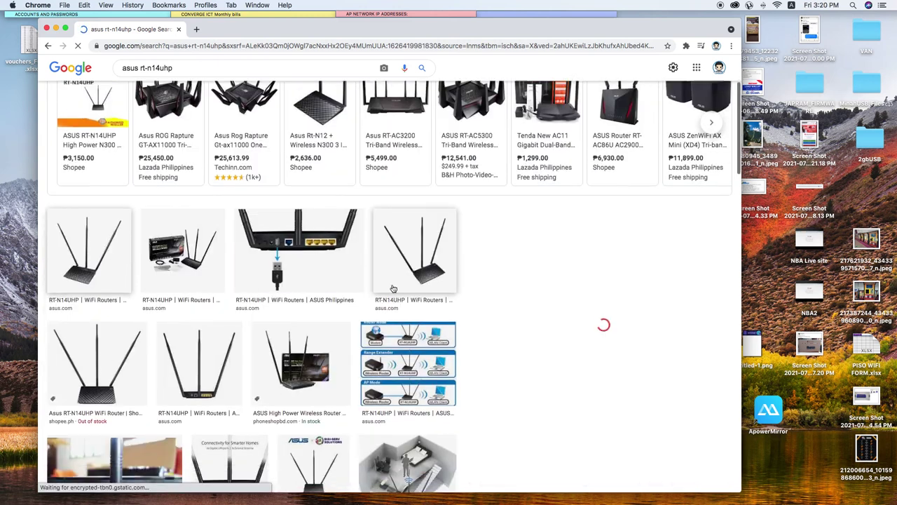
scroll(403, 286, "down", 3)
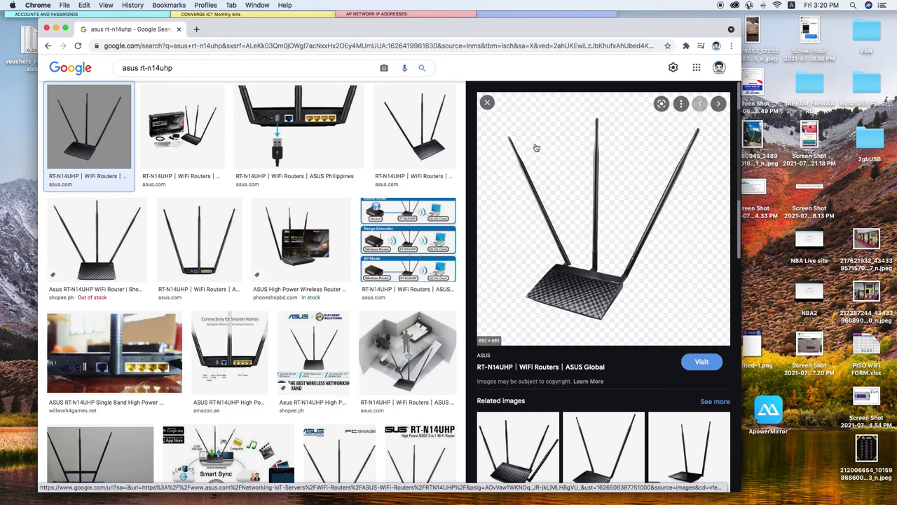
left_click(487, 104)
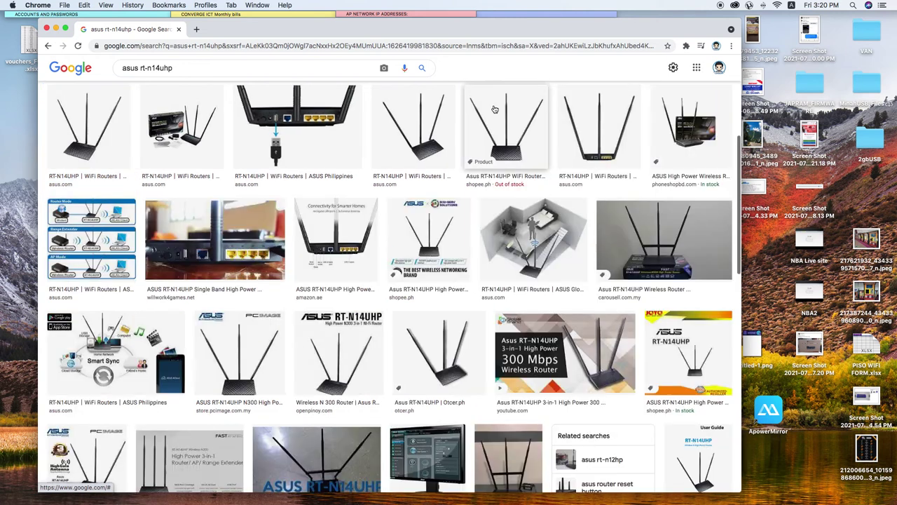
left_click(194, 29)
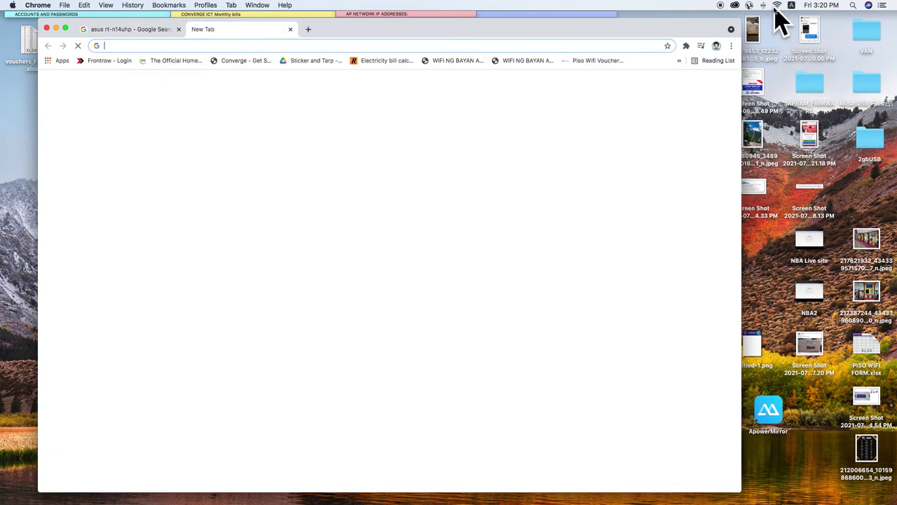
Step: Join the ASUS Wi-Fi network from the menu bar and return to the Chrome setup wizard
left_click(778, 6)
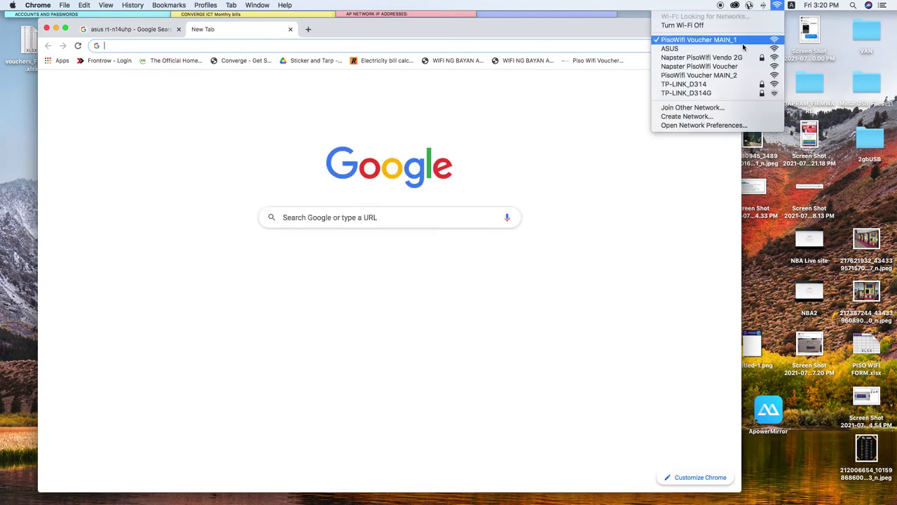
left_click(777, 6)
left_click(778, 7)
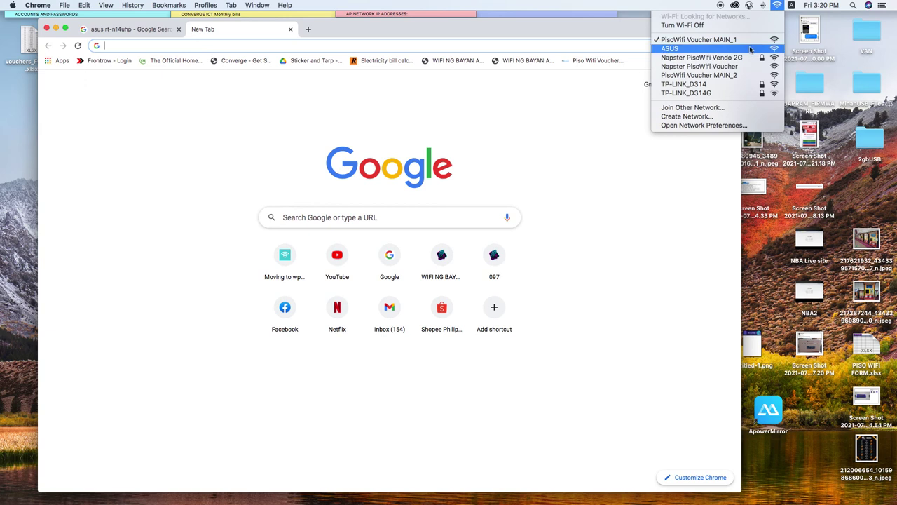
left_click(750, 49)
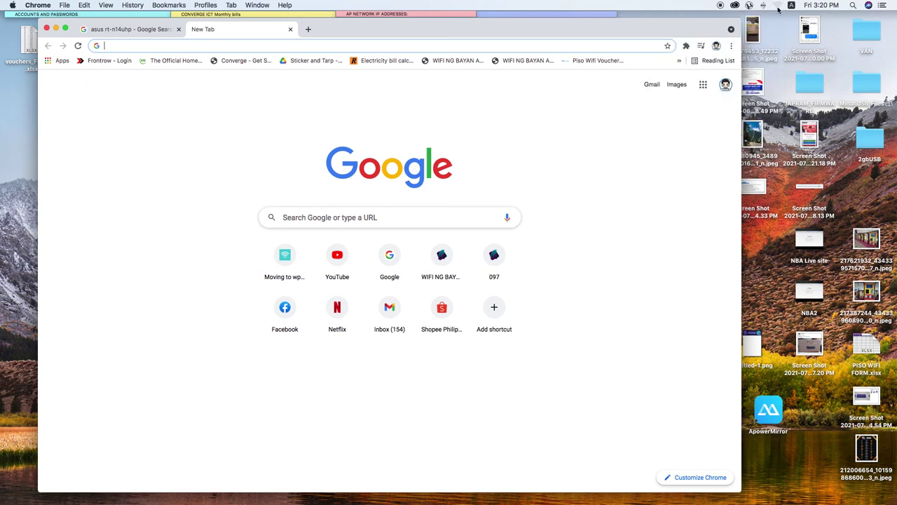
left_click(777, 6)
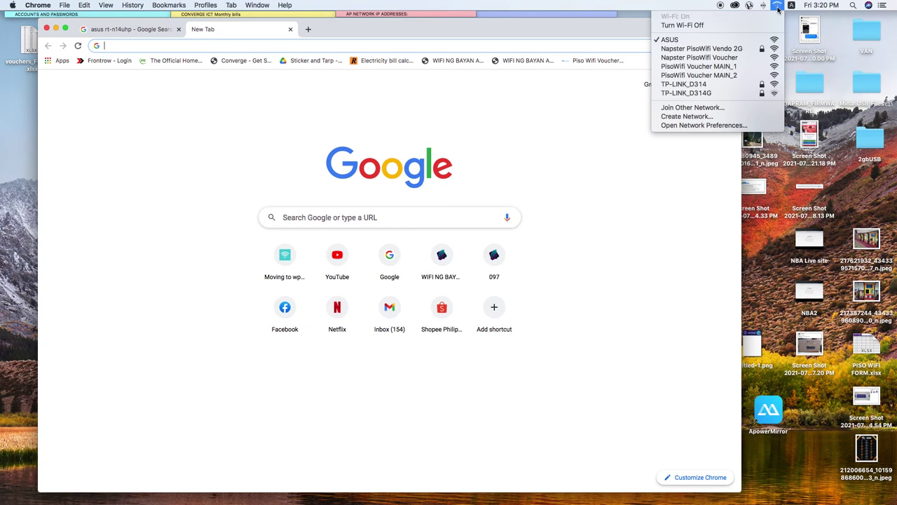
left_click(778, 7)
left_click(777, 6)
left_click(777, 6)
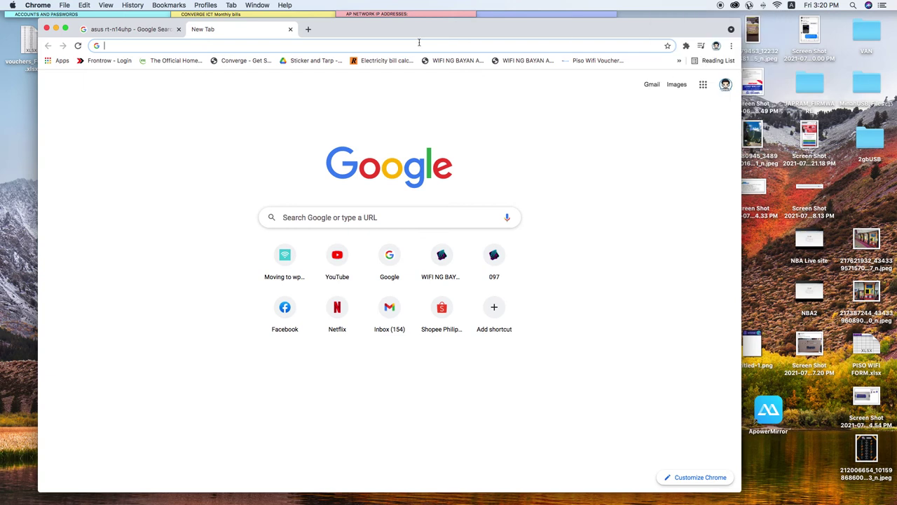
left_click(277, 45)
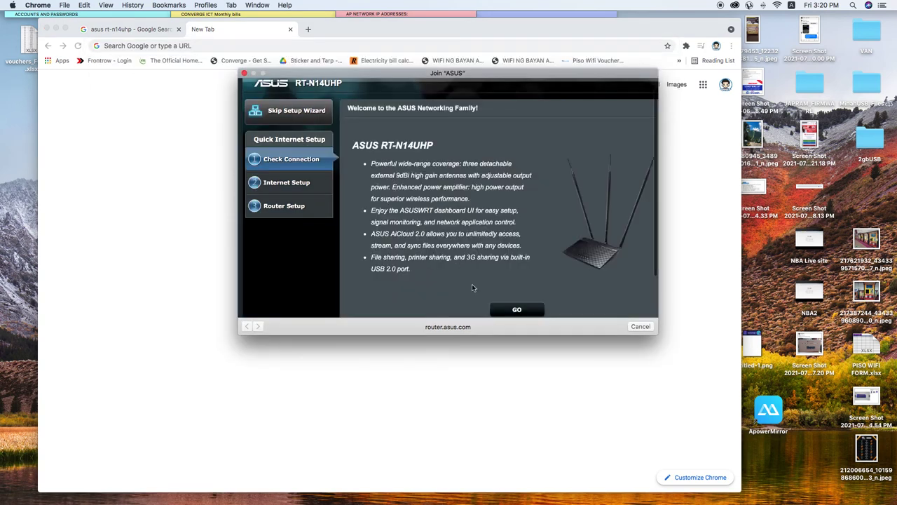
Step: Start Quick Internet Setup with Manual Setting and skip past the administrator password page
left_click(516, 310)
left_click(508, 295)
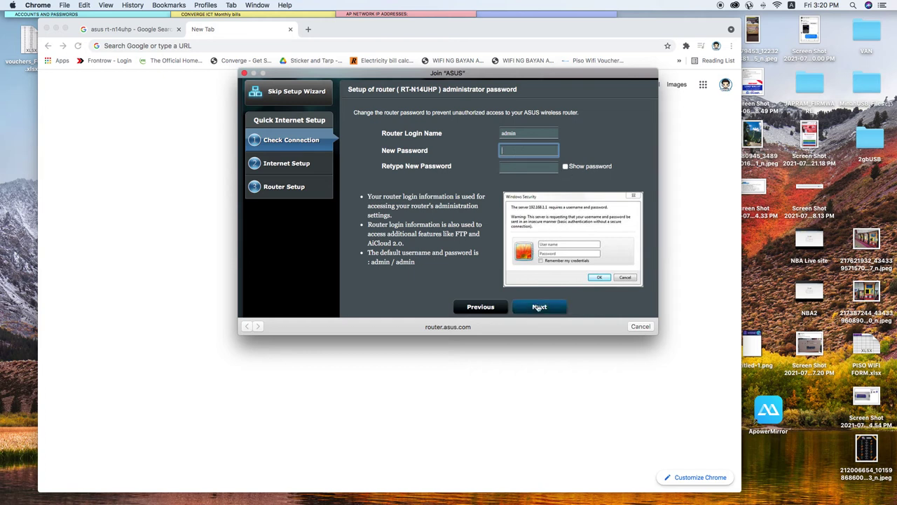
left_click(539, 307)
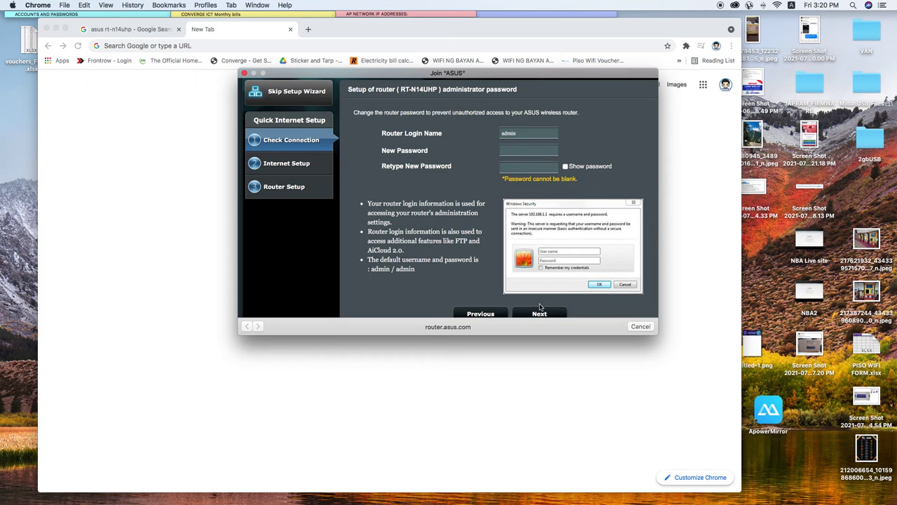
left_click(286, 100)
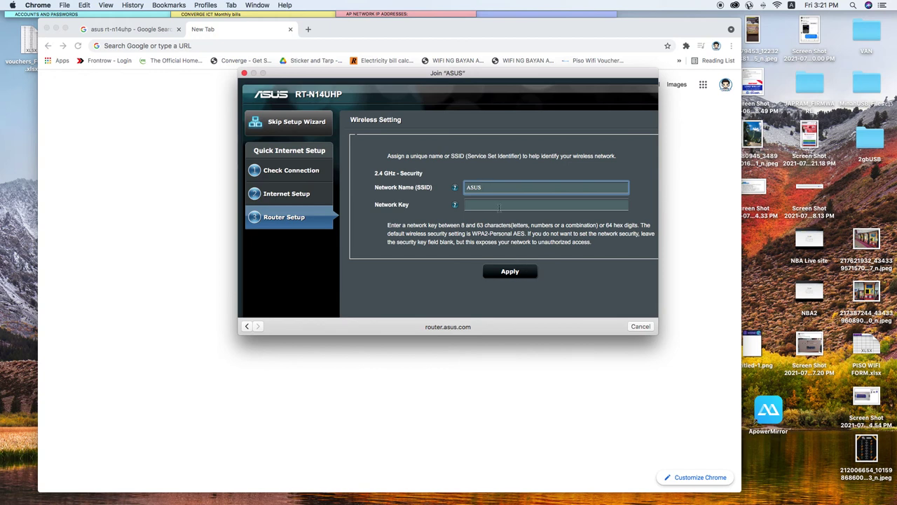
Step: Rename the 2.4 GHz network from ASUS to Napster_Network, enter a network key, and apply
left_click(278, 122)
double_click(480, 187)
type("Ne")
type("pster_N")
left_click(474, 203)
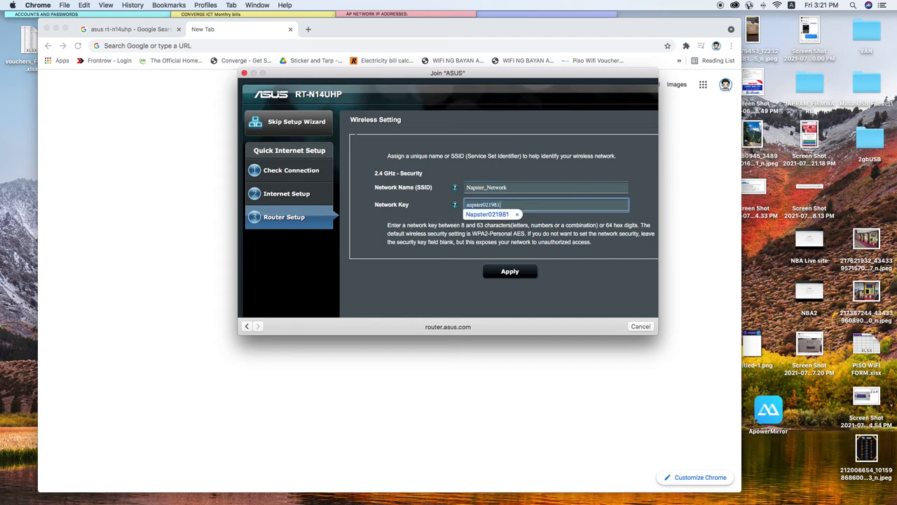
left_click(517, 215)
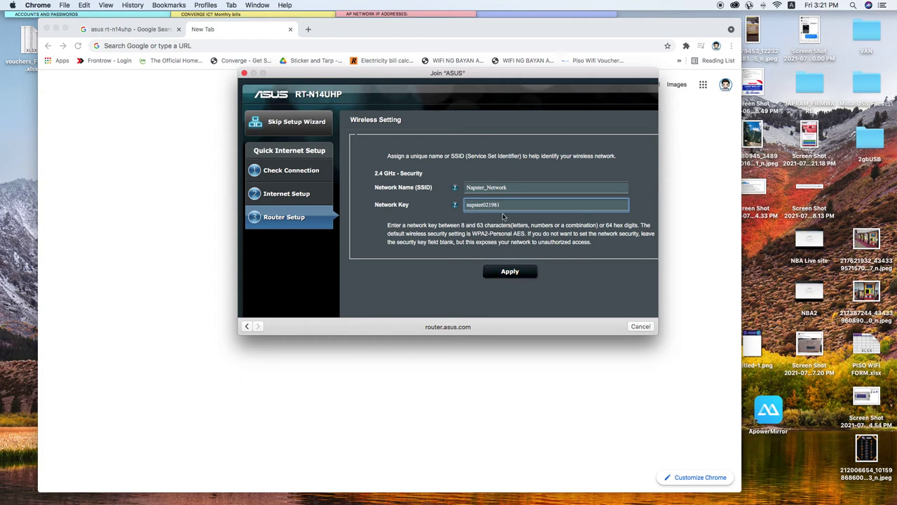
left_click(510, 275)
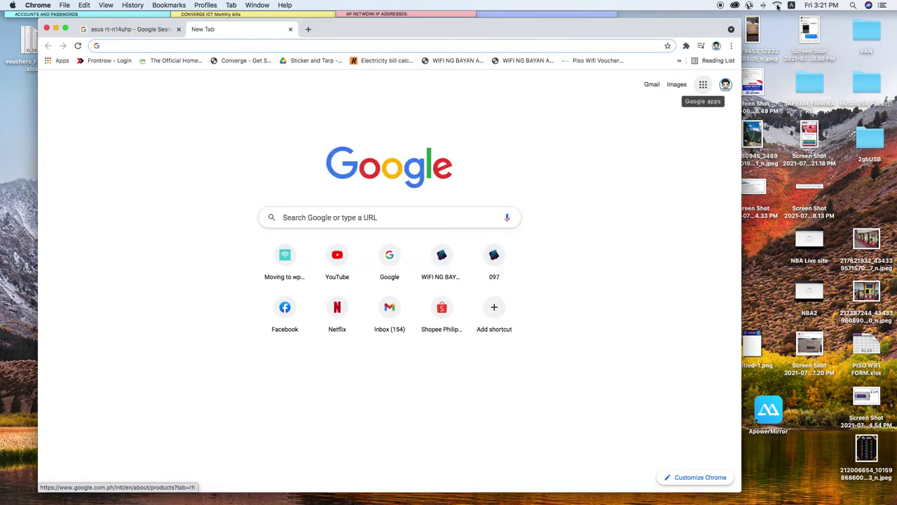
Step: Refresh the Wi-Fi menu until Napster_Network is listed, then select it
left_click(776, 5)
left_click(776, 5)
left_click(776, 6)
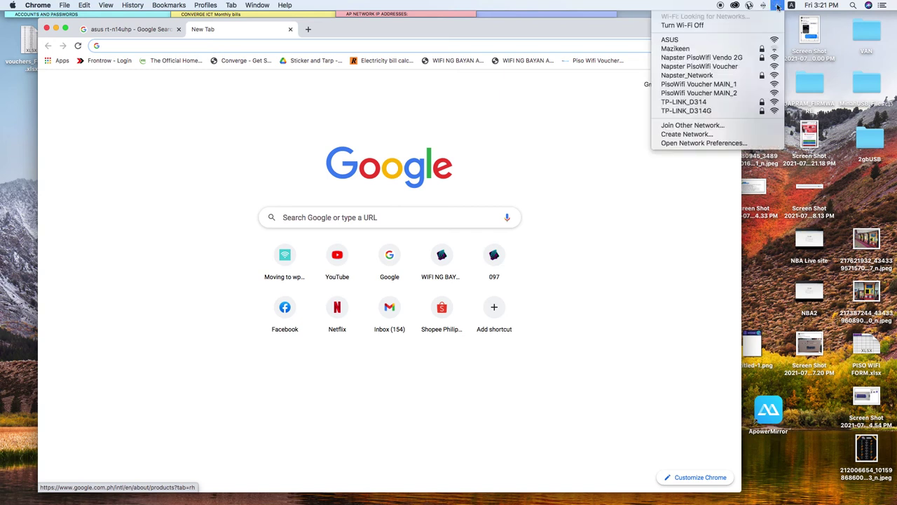
left_click(776, 5)
left_click(776, 6)
left_click(777, 6)
left_click(777, 6)
left_click(777, 5)
left_click(777, 5)
left_click(776, 6)
left_click(777, 6)
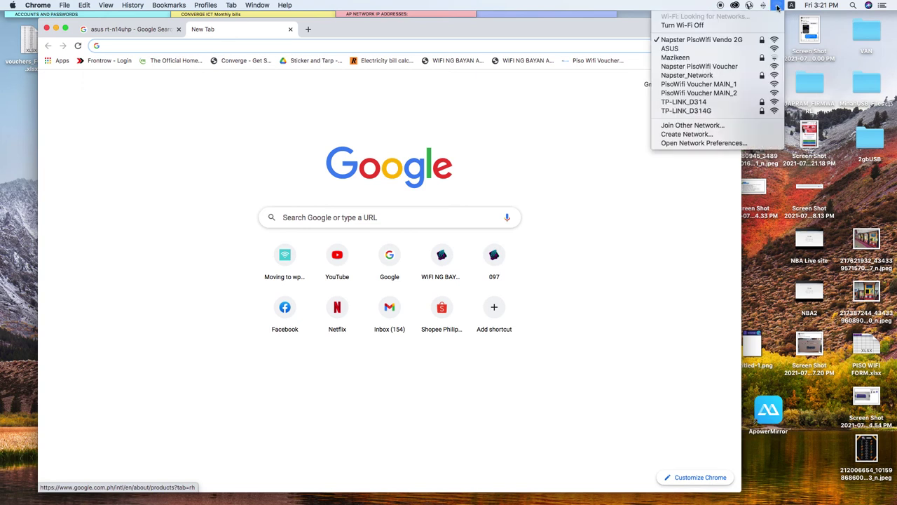
left_click(777, 6)
left_click(778, 6)
left_click(777, 5)
left_click(777, 6)
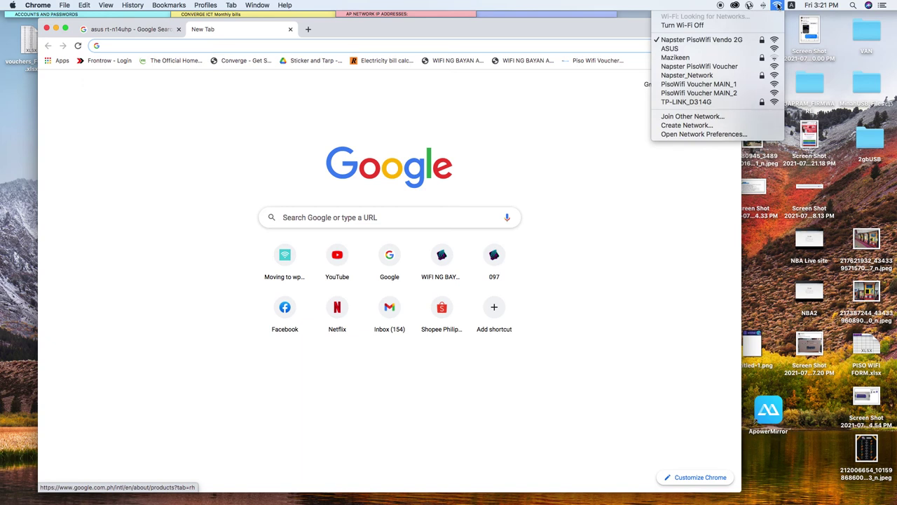
left_click(762, 78)
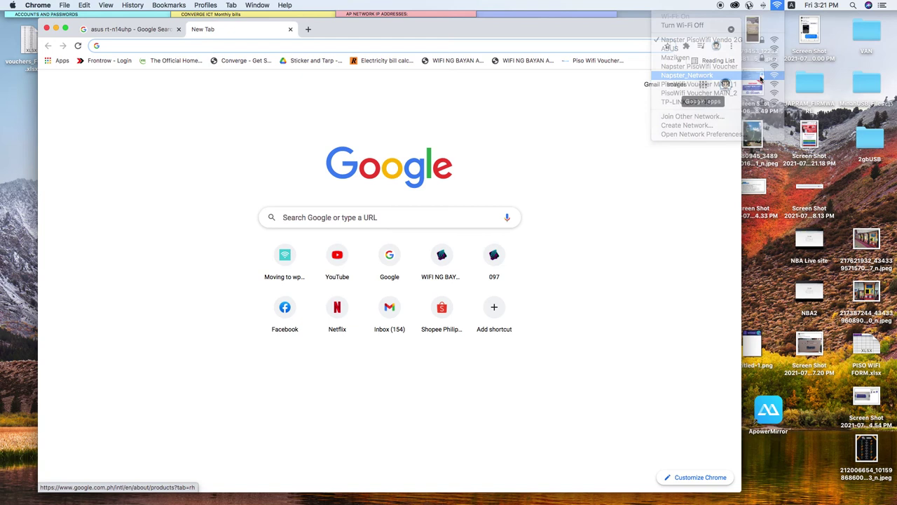
Step: Enter the WPA2 password and join Napster_Network
left_click(777, 7)
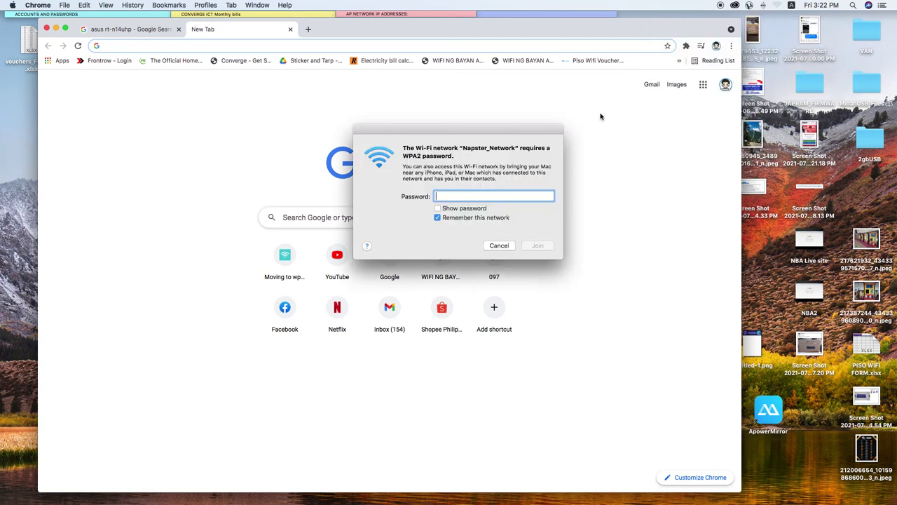
type("••••••••••••")
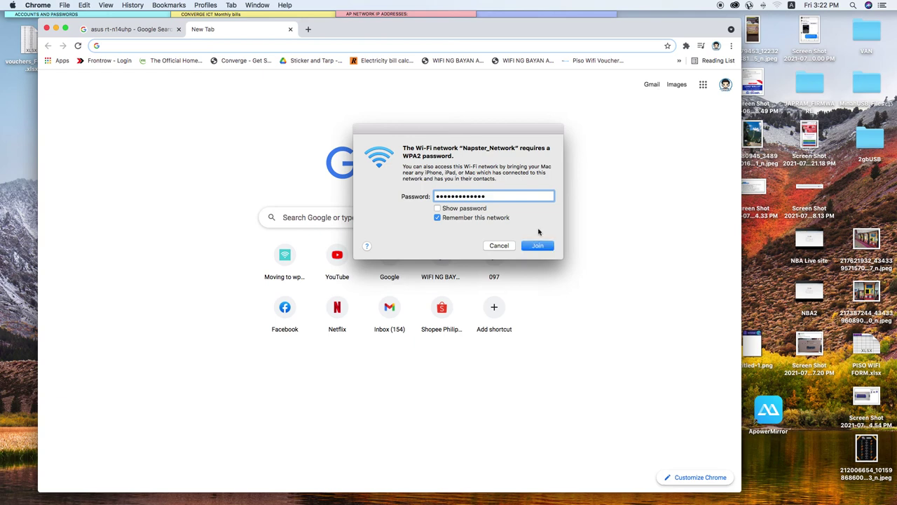
left_click(541, 247)
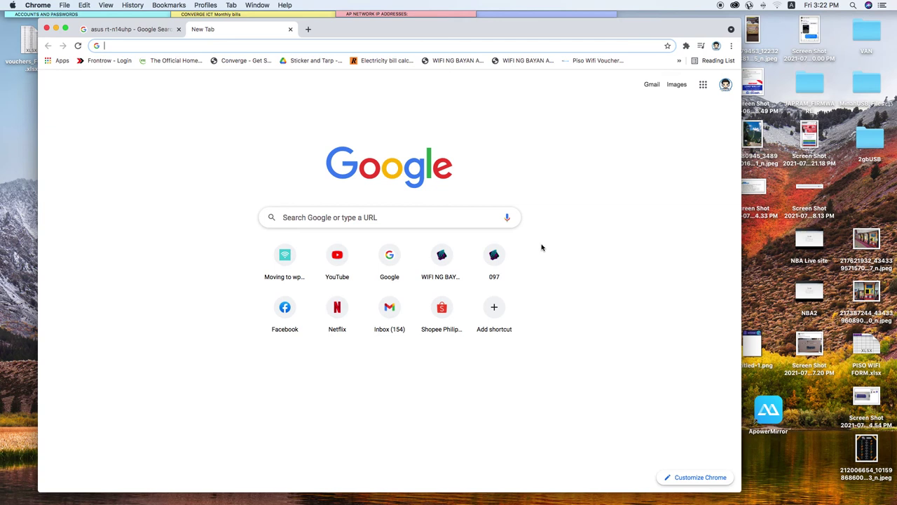
left_click(778, 5)
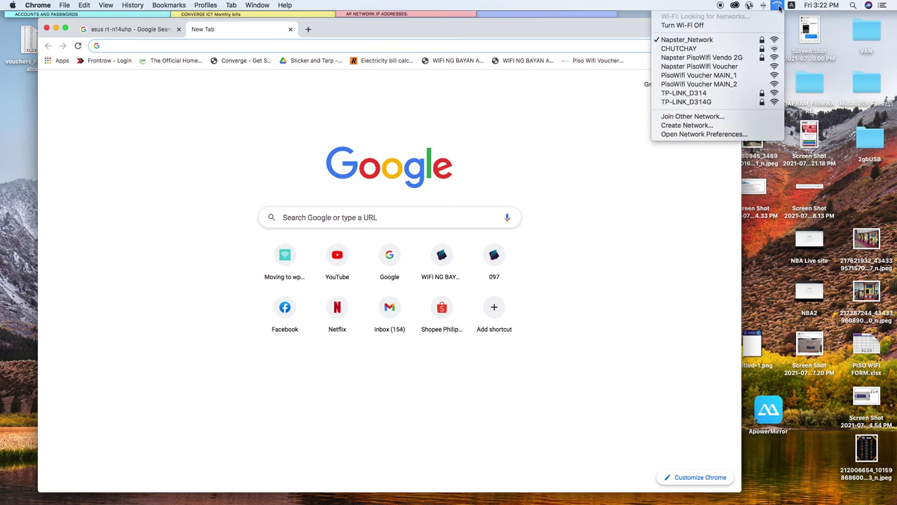
left_click(778, 5)
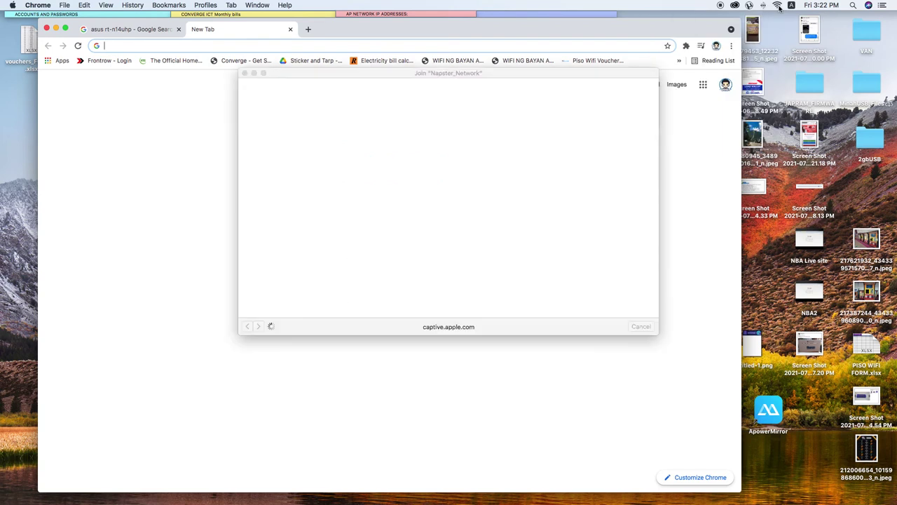
Step: Reach the router admin pages at 192.168.1.1, close the 404 tab, and open Advanced Settings > LAN
left_click(459, 275)
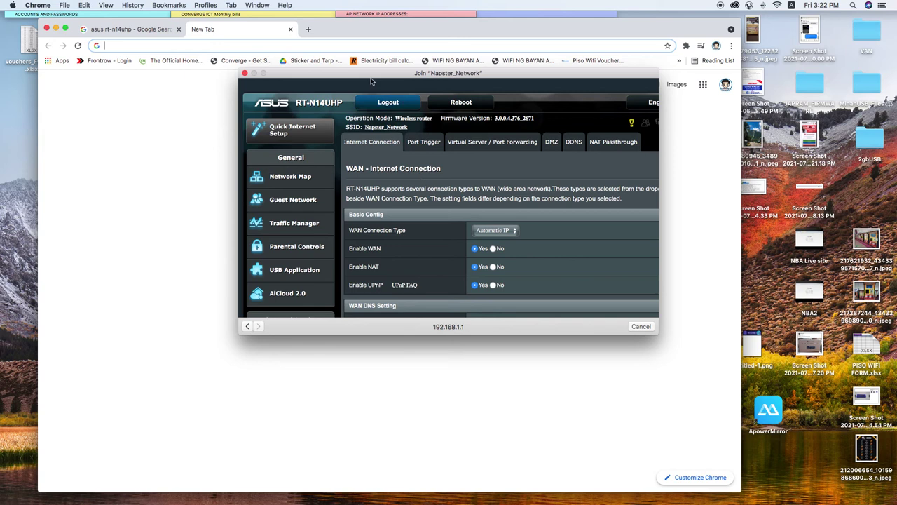
left_click(316, 44)
type("192.168.1.1")
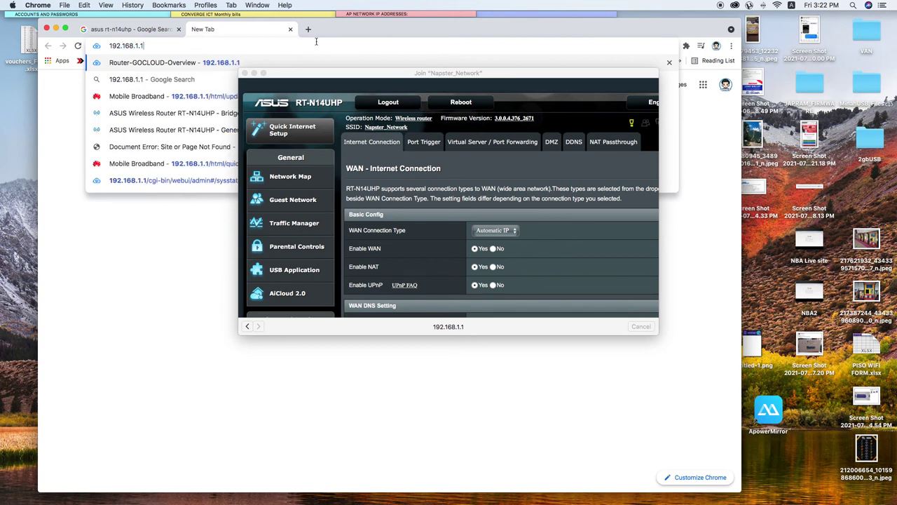
key("Return")
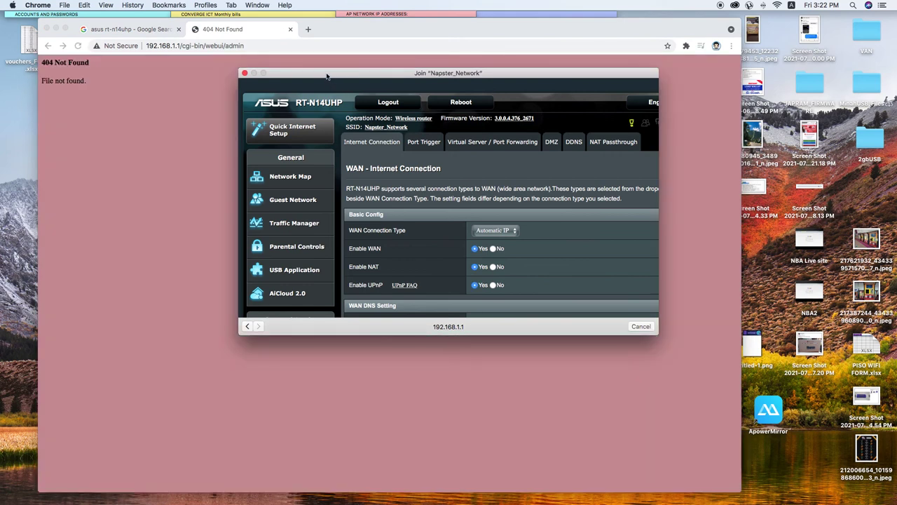
left_click_drag(326, 76, 254, 79)
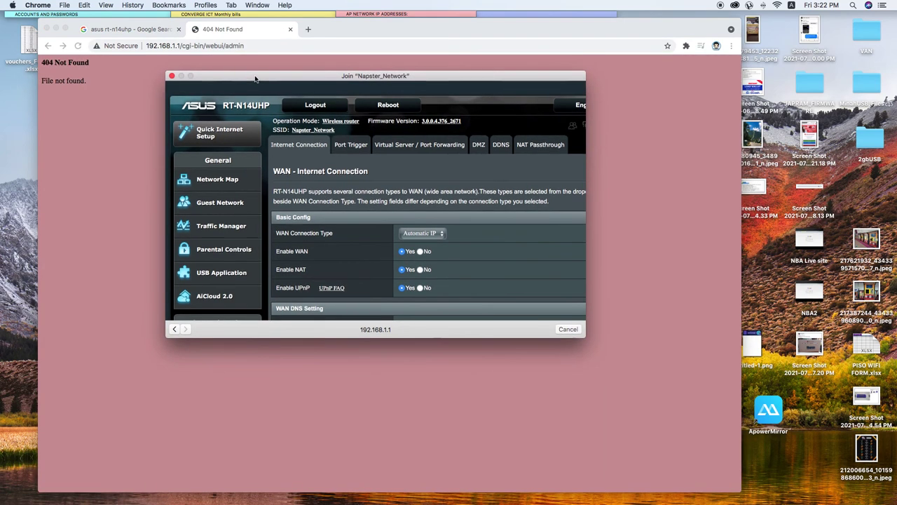
left_click(291, 29)
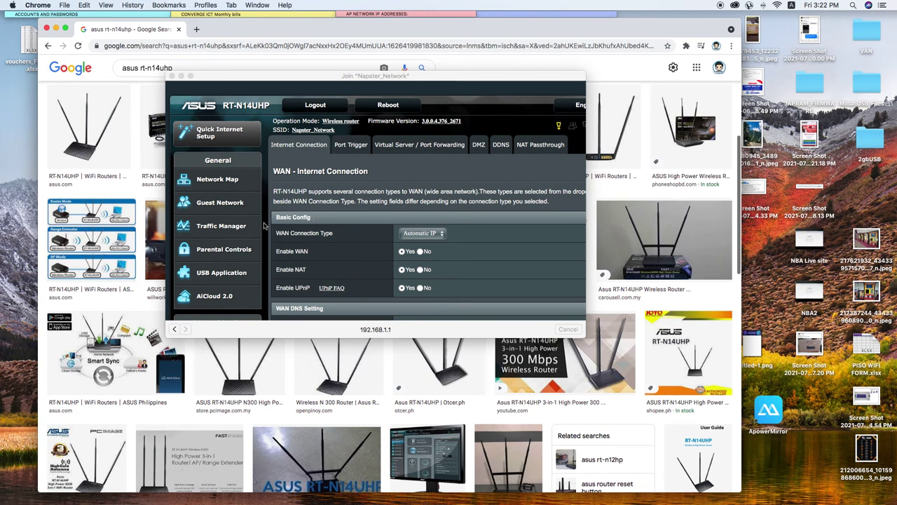
scroll(254, 224, "down", 2)
left_click(229, 262)
Step: Select the 192.168.1.1 IP address value and open the Mac's Network Preferences from the Wi-Fi menu
triple_click(427, 210)
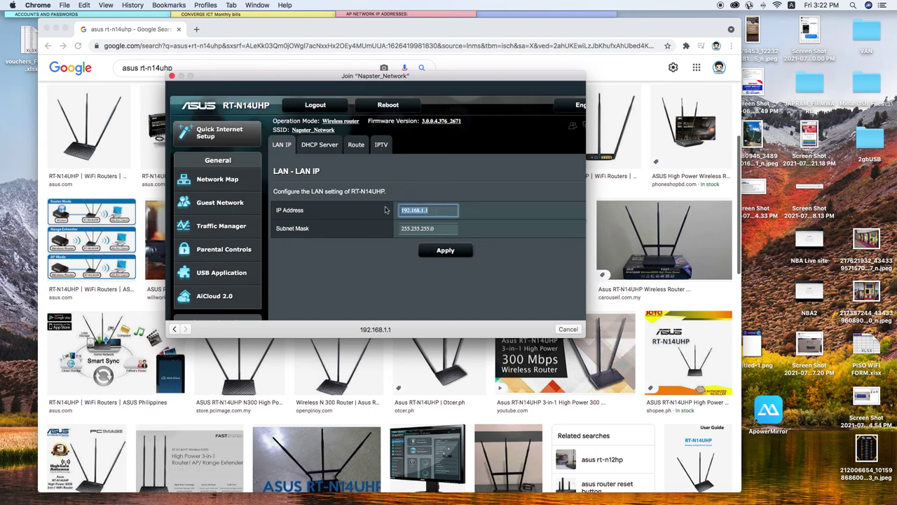
left_click(777, 7)
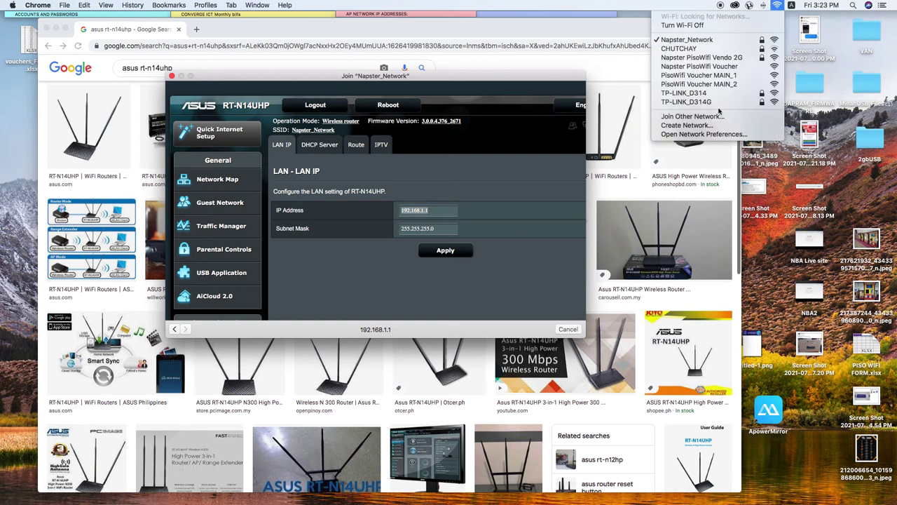
left_click(710, 135)
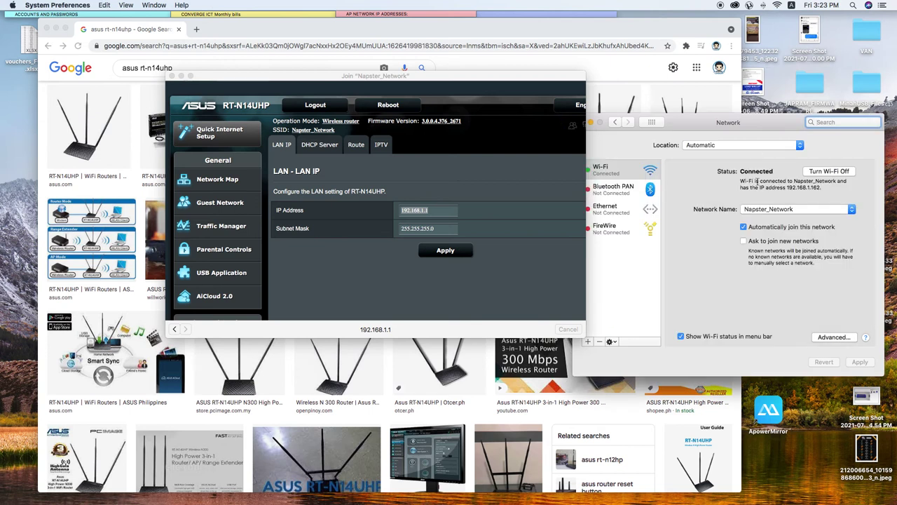
Step: Check the Wi-Fi TCP/IP details (DHCP 192.168.1.162, router 192.168.1.1) and close Network preferences
left_click_drag(717, 122, 730, 109)
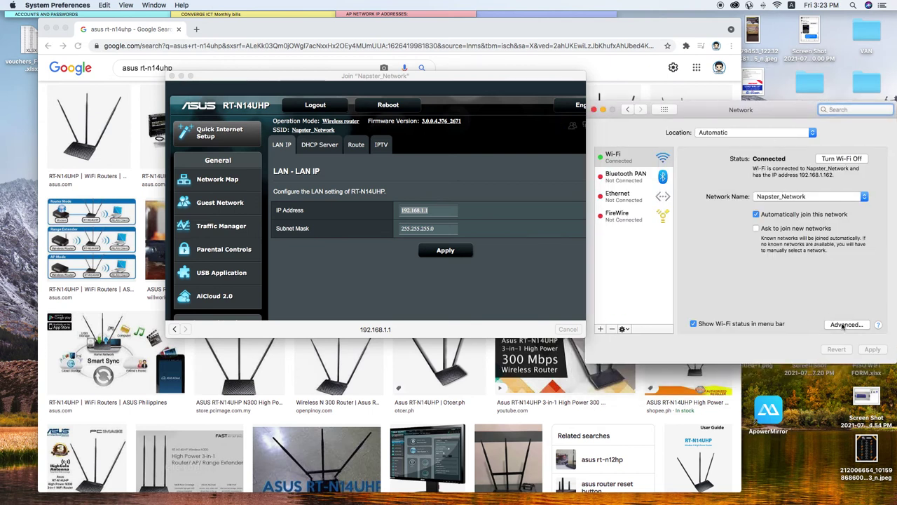
key("Return")
left_click(680, 148)
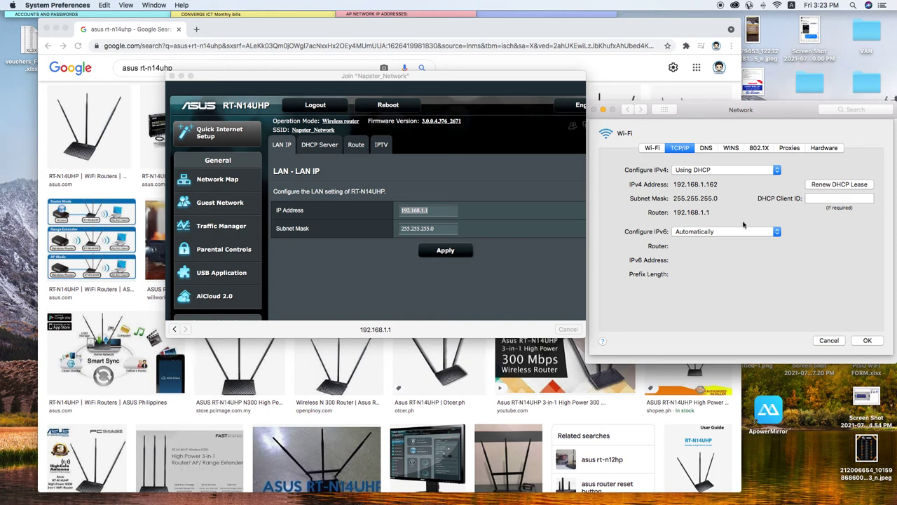
left_click(828, 341)
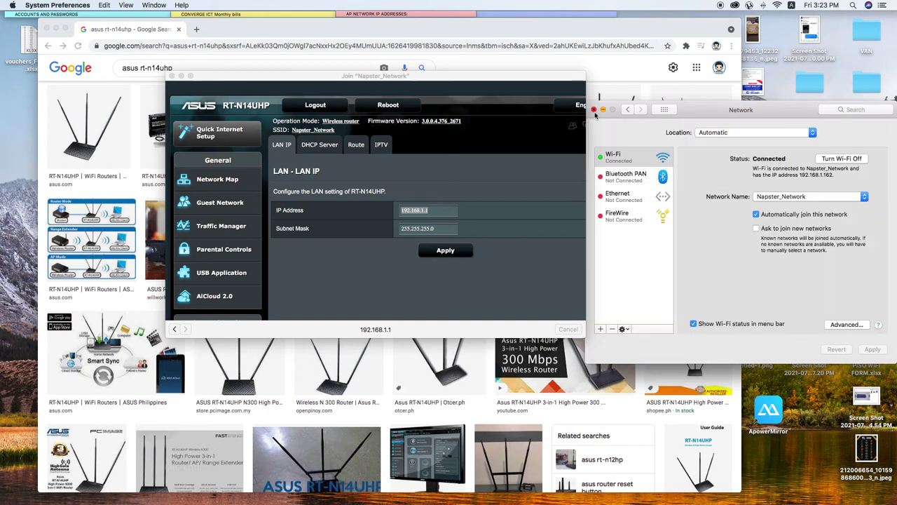
left_click(595, 111)
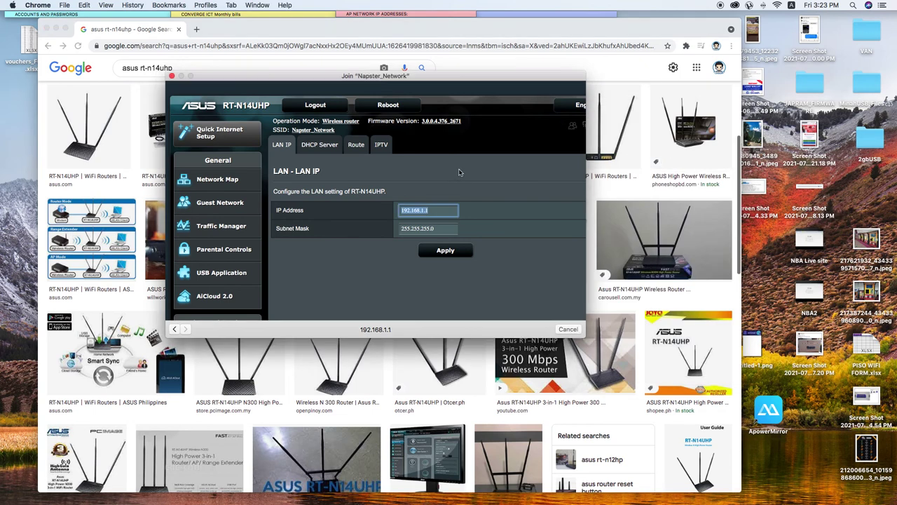
Step: Select the whole 192.168.1.1 value in the router's IP Address field
left_click(437, 190)
left_click(438, 206)
left_click_drag(439, 210, 319, 216)
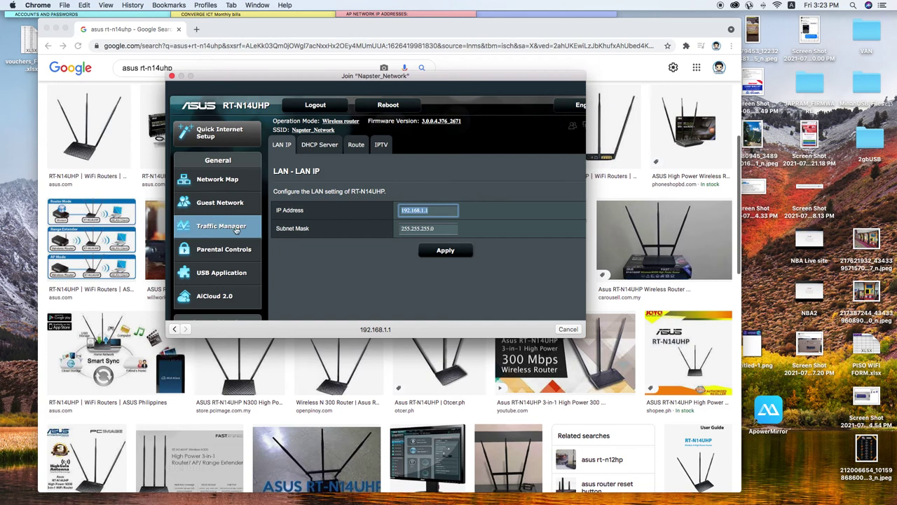
scroll(232, 223, "down", 2)
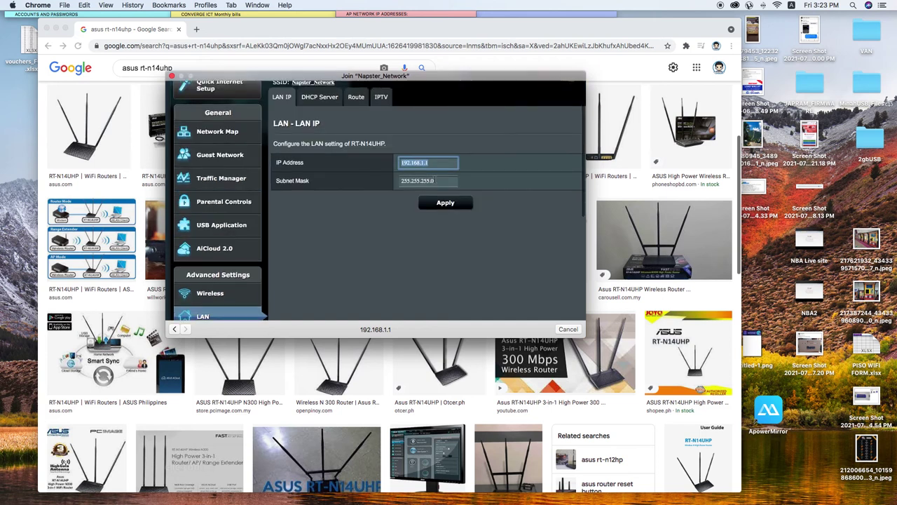
key("Right")
double_click(434, 164)
left_click(440, 162)
left_click_drag(439, 162, 377, 157)
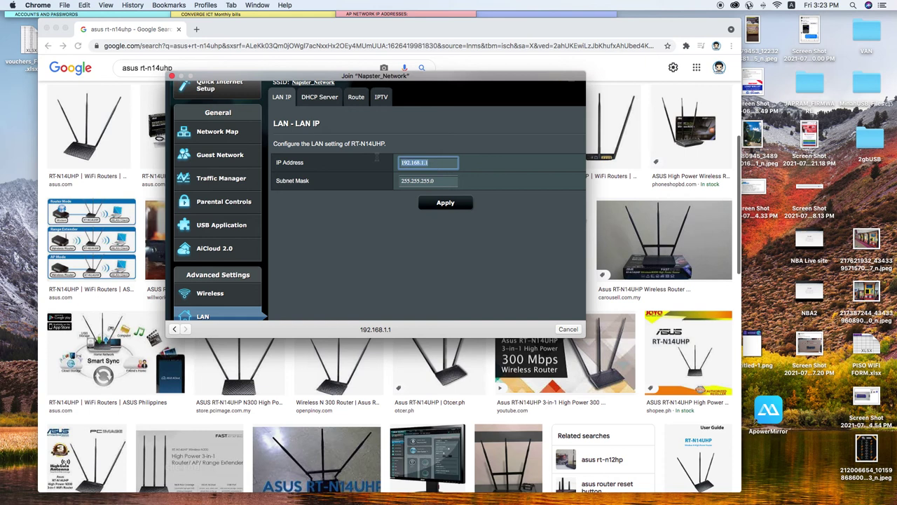
left_click(409, 126)
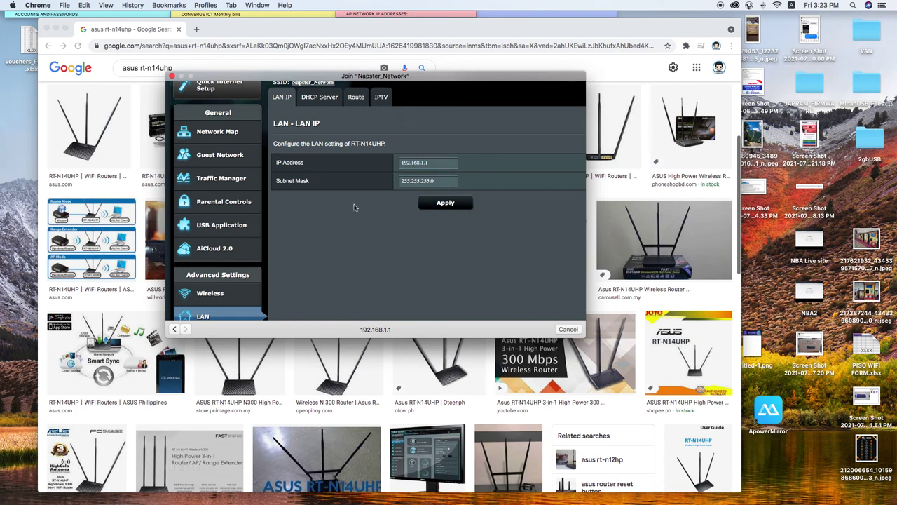
left_click_drag(442, 162, 377, 158)
scroll(214, 250, "up", 3)
scroll(214, 250, "down", 5)
scroll(237, 253, "up", 3)
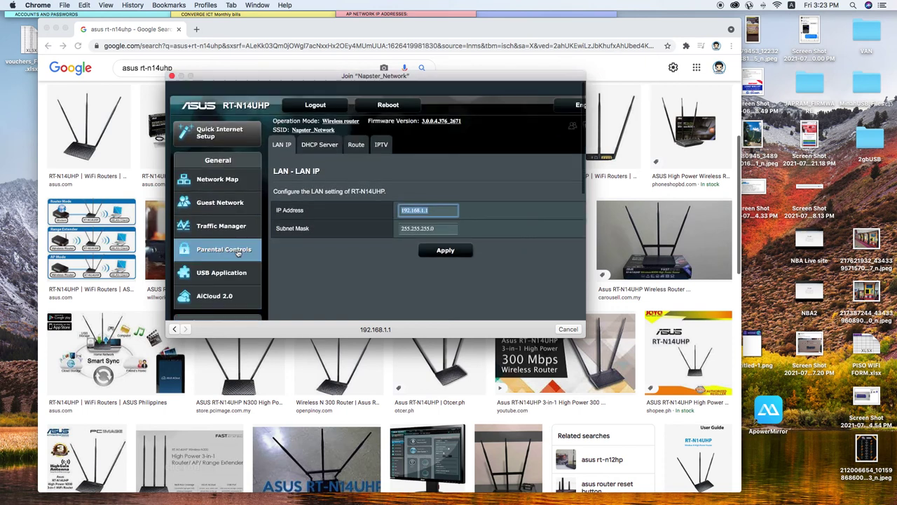
scroll(234, 250, "down", 5)
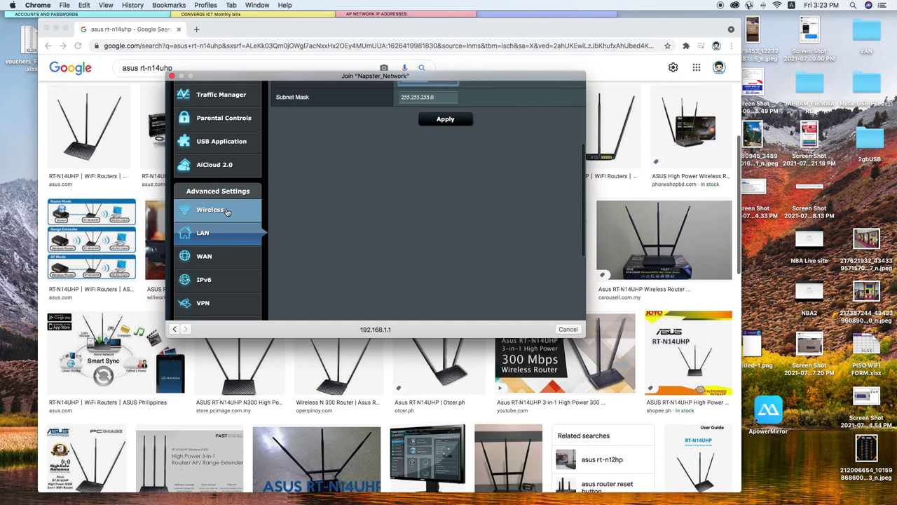
Step: Open Wireless General settings and keep WPA2-Personal as the authentication method
left_click(226, 212)
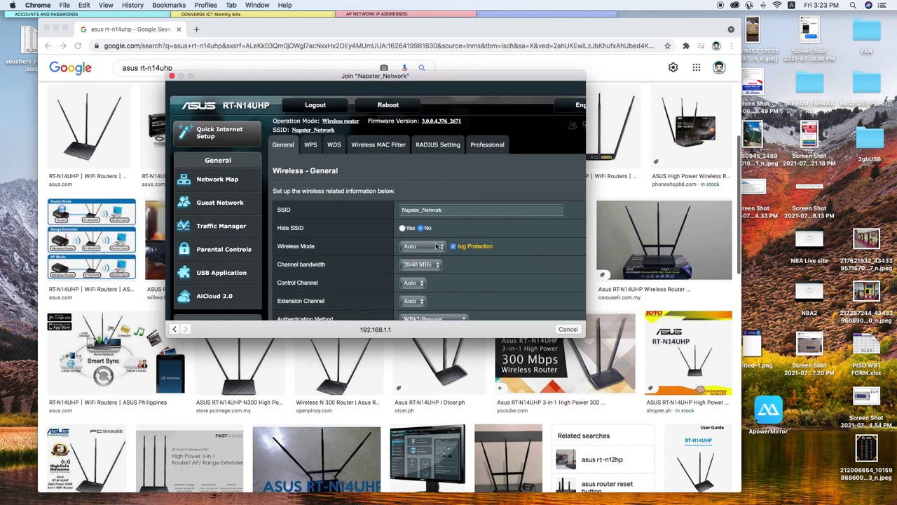
scroll(436, 244, "down", 1)
scroll(429, 231, "down", 2)
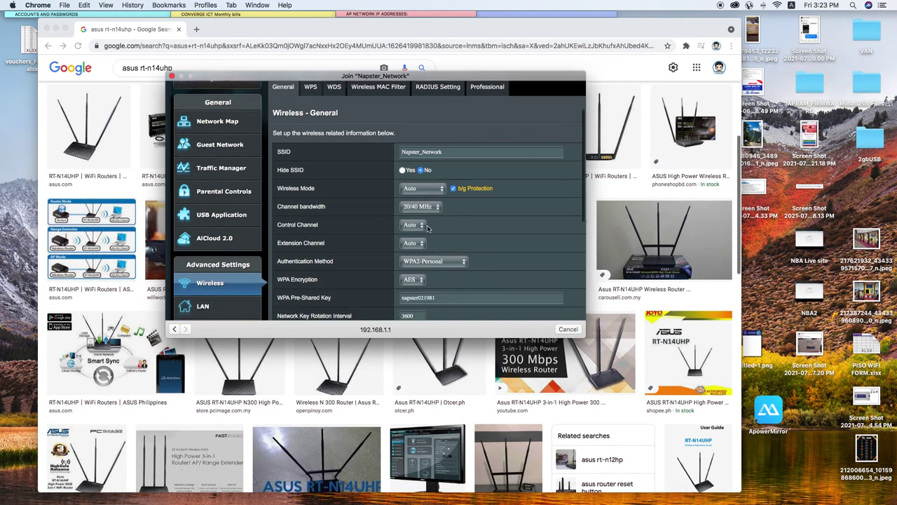
left_click(428, 267)
left_click(429, 263)
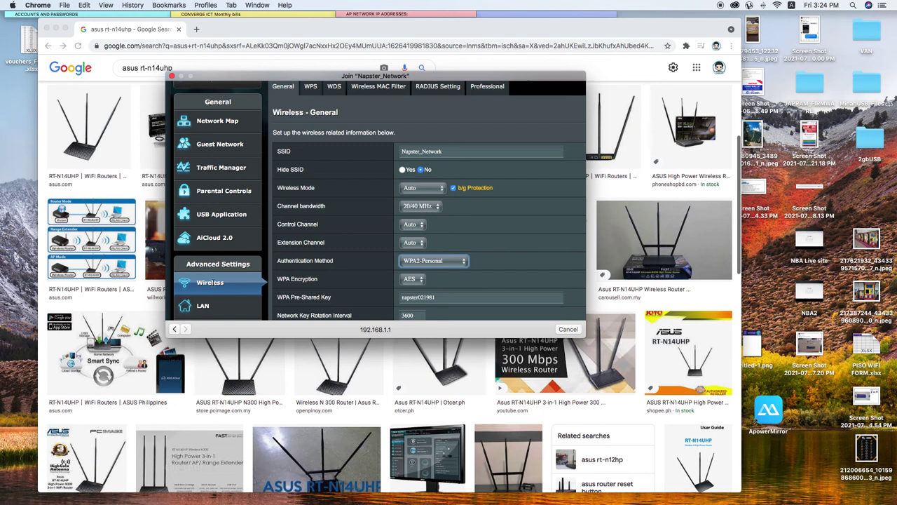
Step: Set the channel bandwidth to 20 MHz and the control channel to 11
scroll(266, 140, "up", 3)
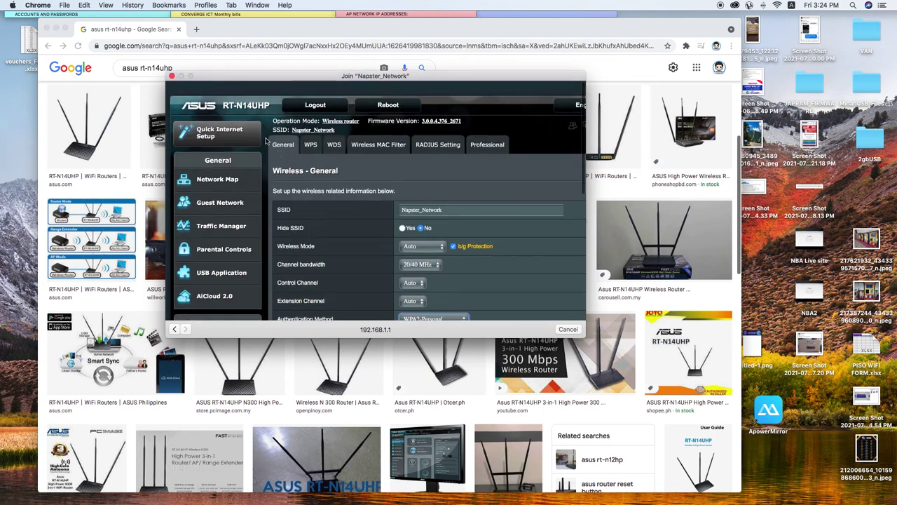
scroll(386, 210, "down", 3)
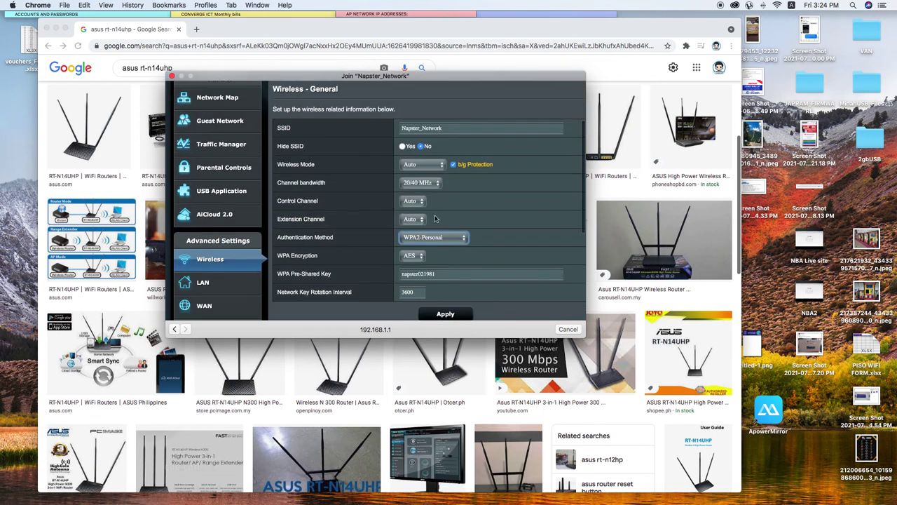
left_click(435, 184)
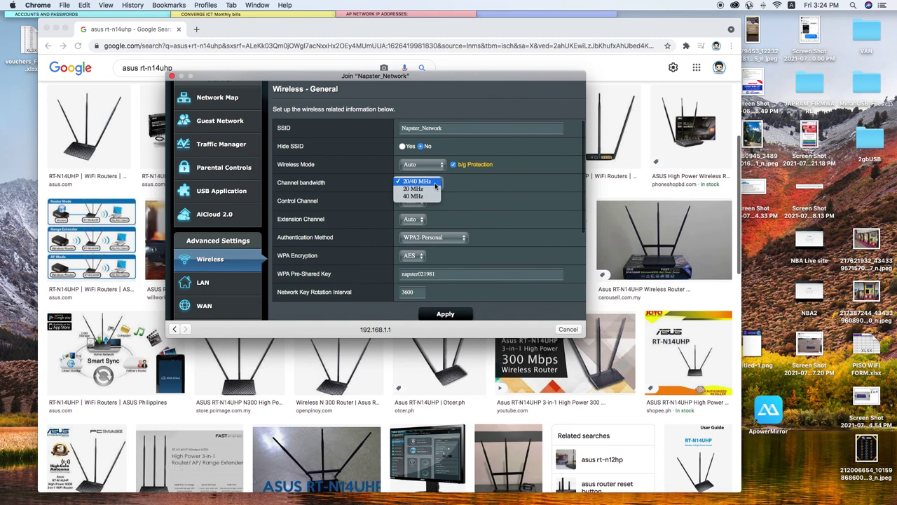
left_click(424, 178)
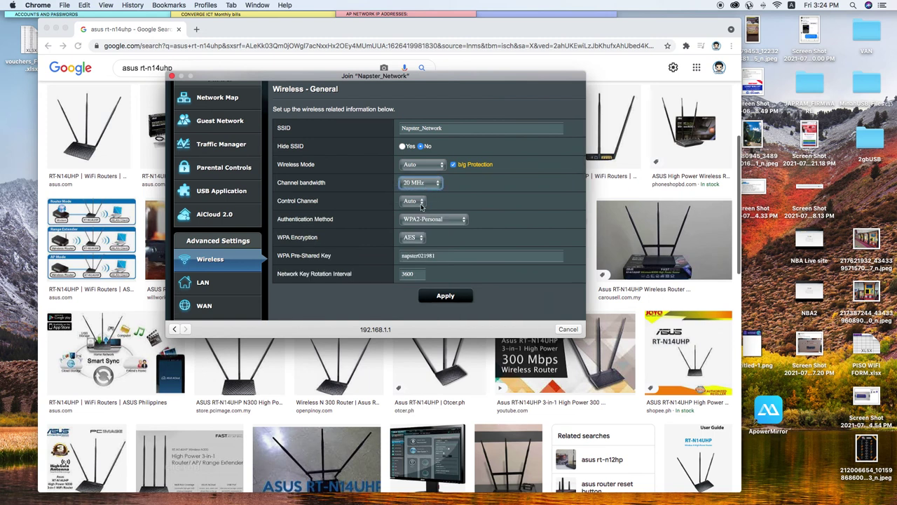
scroll(425, 197, "up", 1)
left_click(421, 224)
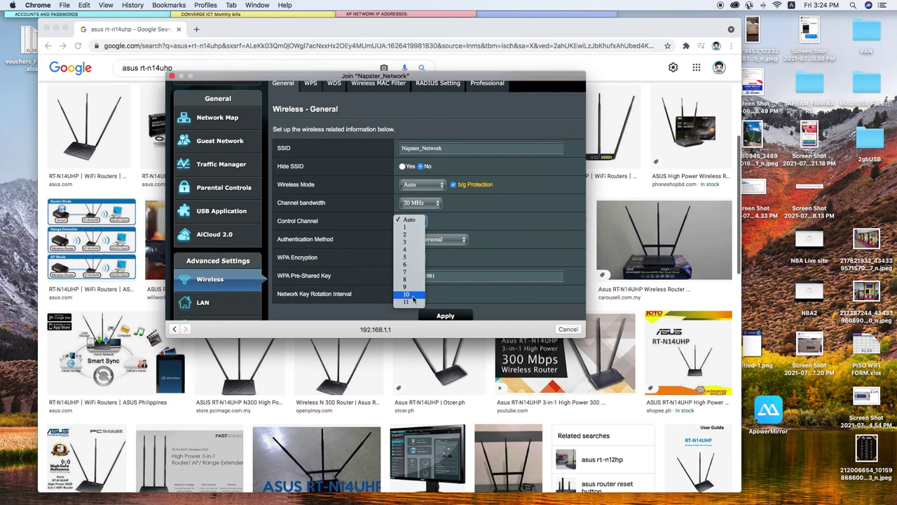
left_click(410, 303)
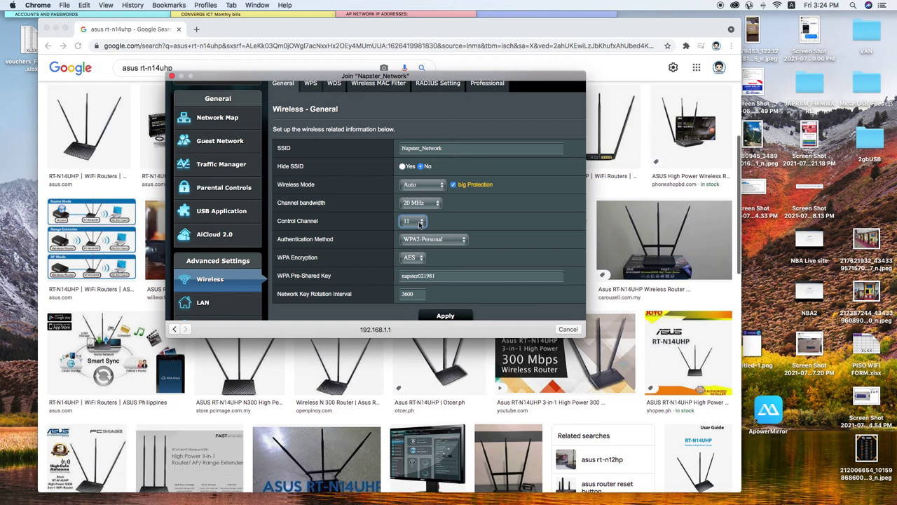
Step: Set the channel bandwidth back to 20/40 MHz and keep Wireless Mode on Auto
left_click(436, 204)
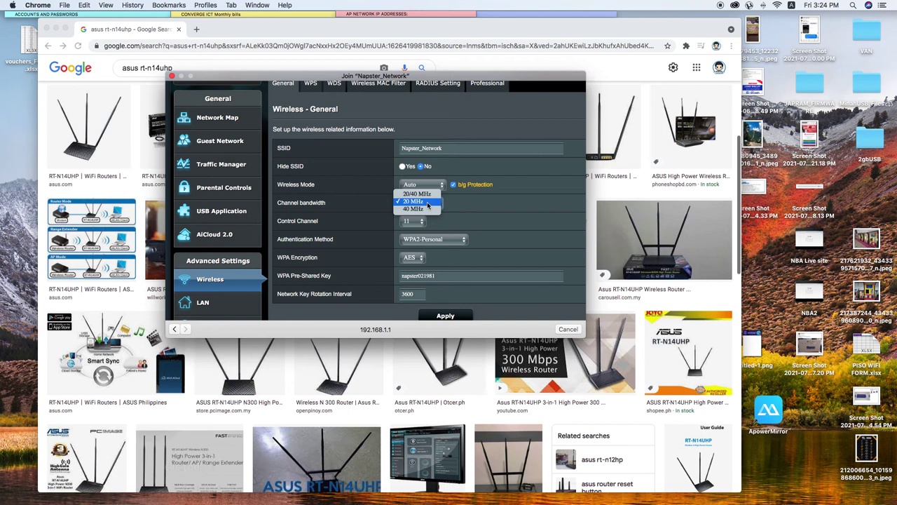
left_click(455, 207)
left_click(433, 206)
left_click(433, 194)
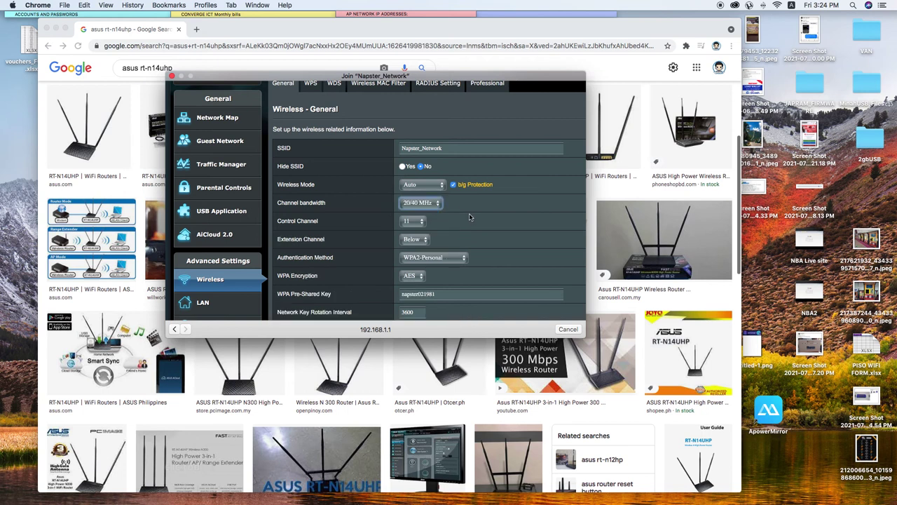
left_click(440, 186)
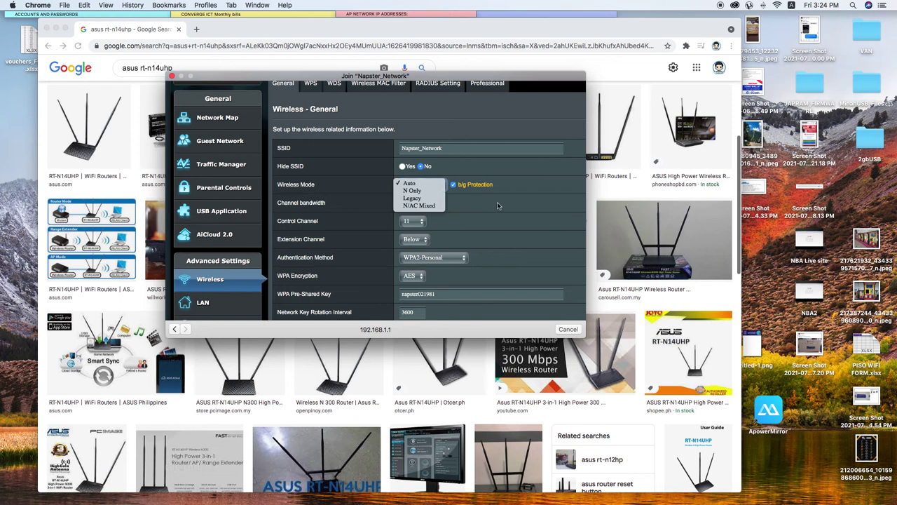
left_click(499, 205)
Step: Switch authentication to Open System and apply the wireless settings
scroll(439, 204, "down", 2)
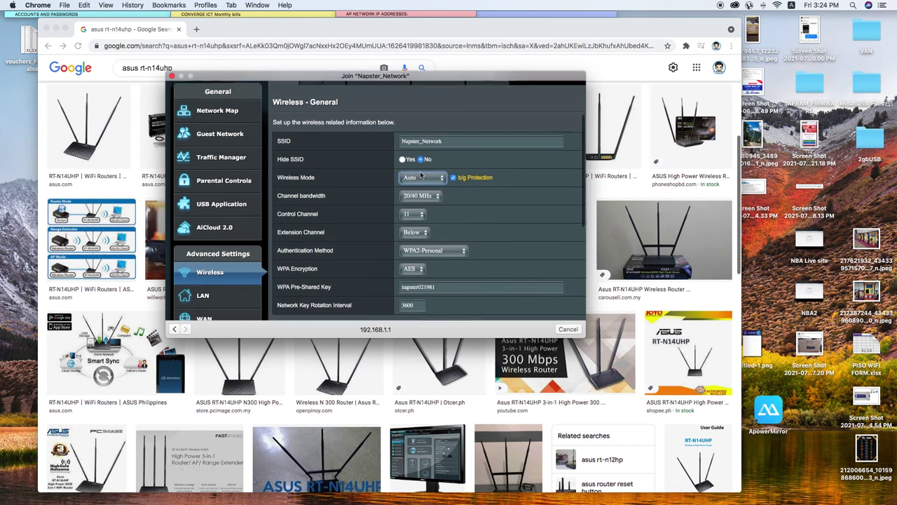
left_click(433, 224)
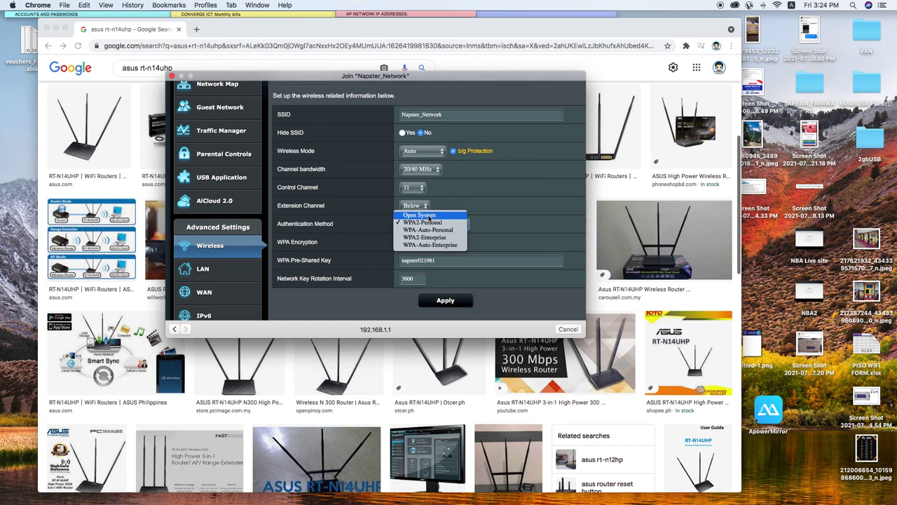
left_click(429, 215)
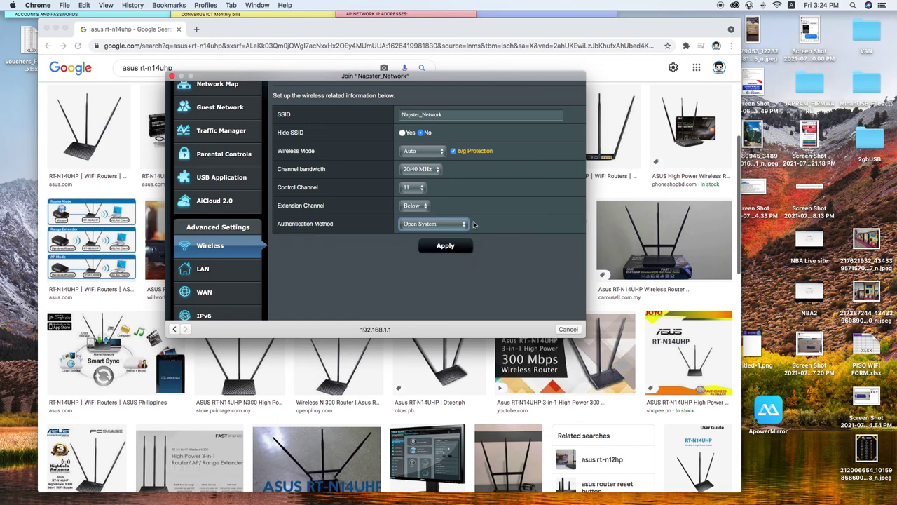
scroll(457, 249, "down", 2)
scroll(463, 247, "up", 3)
scroll(464, 246, "up", 3)
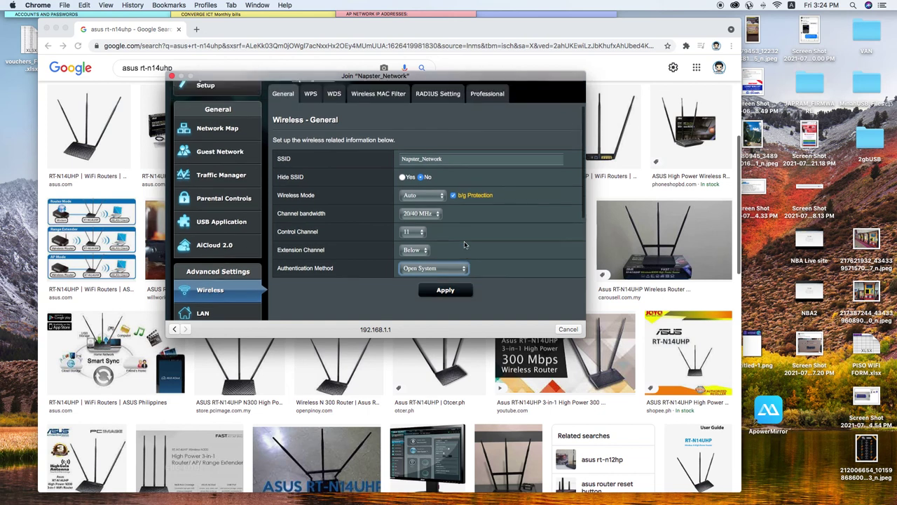
scroll(461, 244, "down", 3)
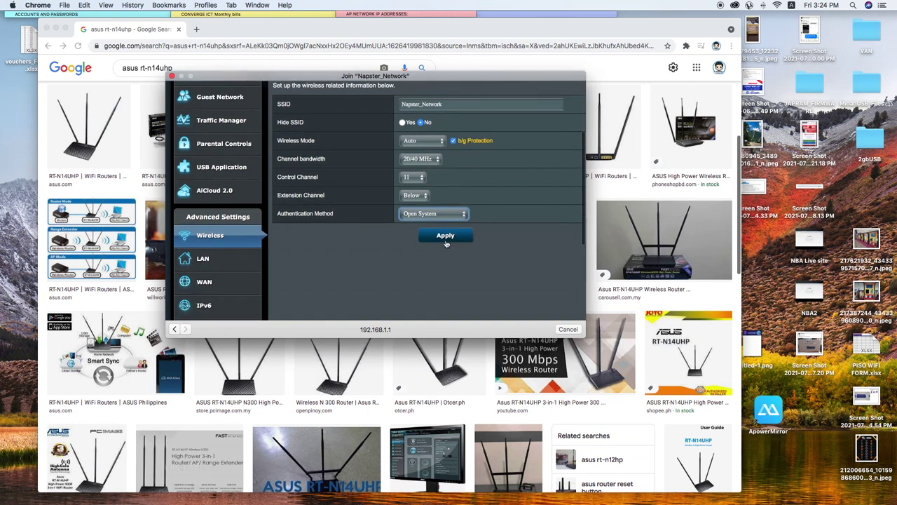
left_click(445, 239)
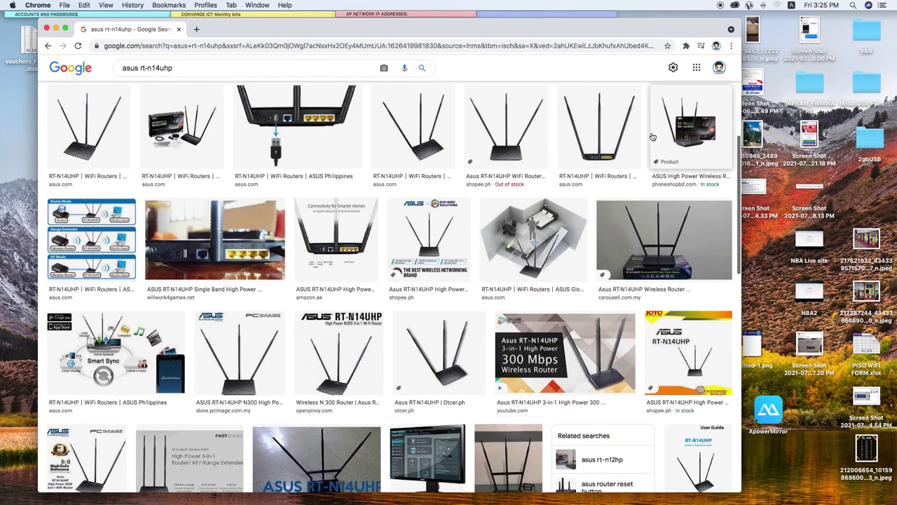
Step: Join Napster_Network as an open network from the macOS menu-bar Wi-Fi list
left_click(778, 7)
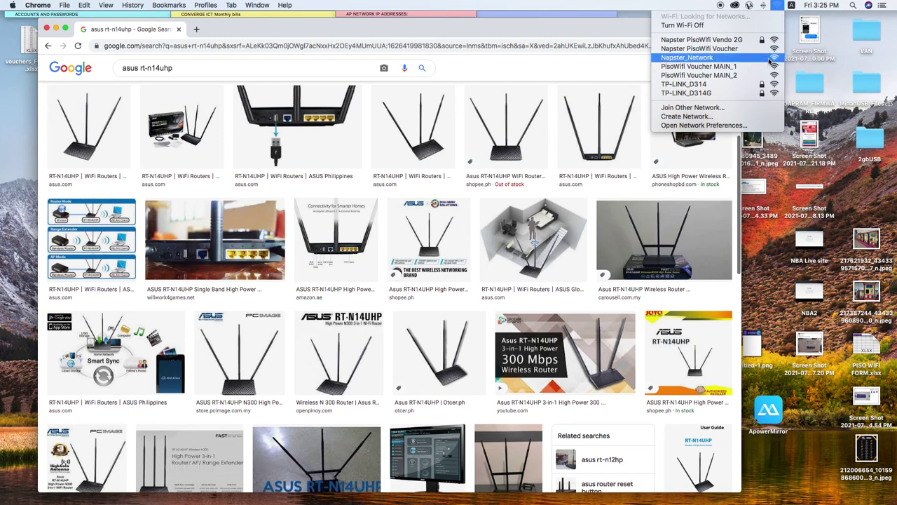
left_click(773, 60)
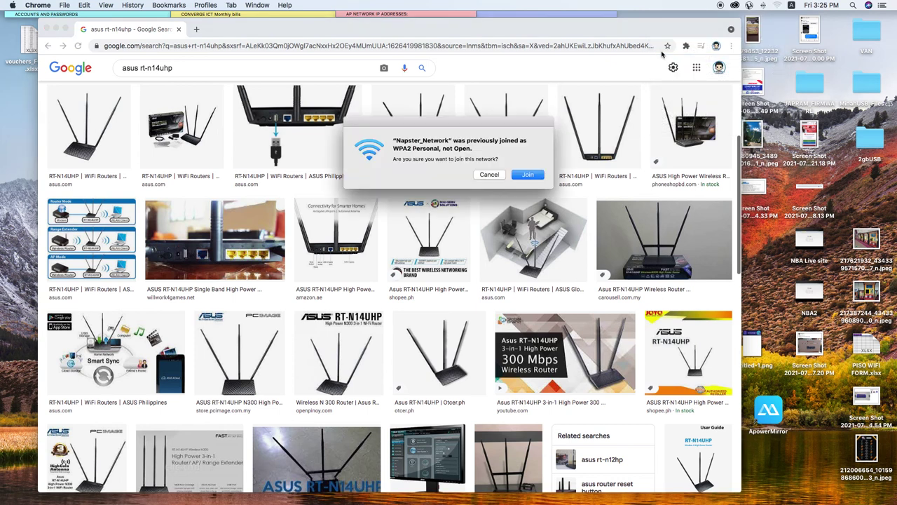
left_click(526, 174)
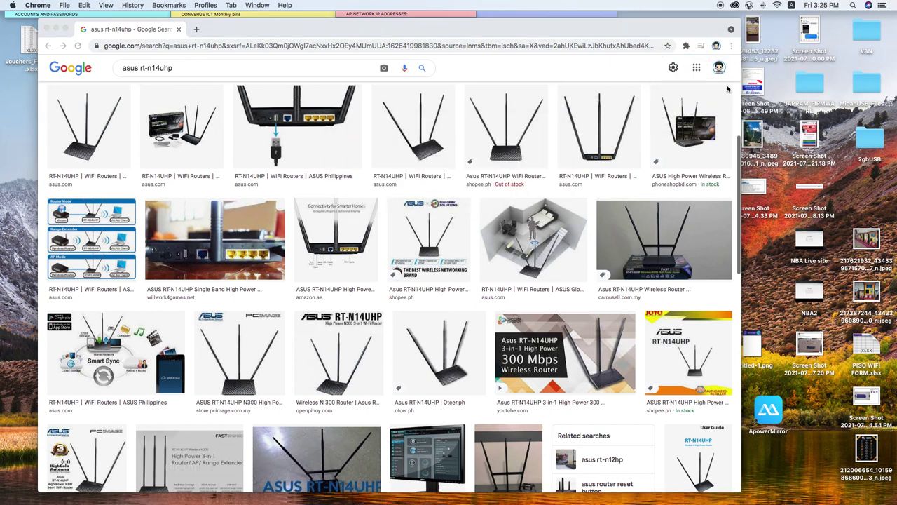
left_click(779, 9)
left_click(778, 10)
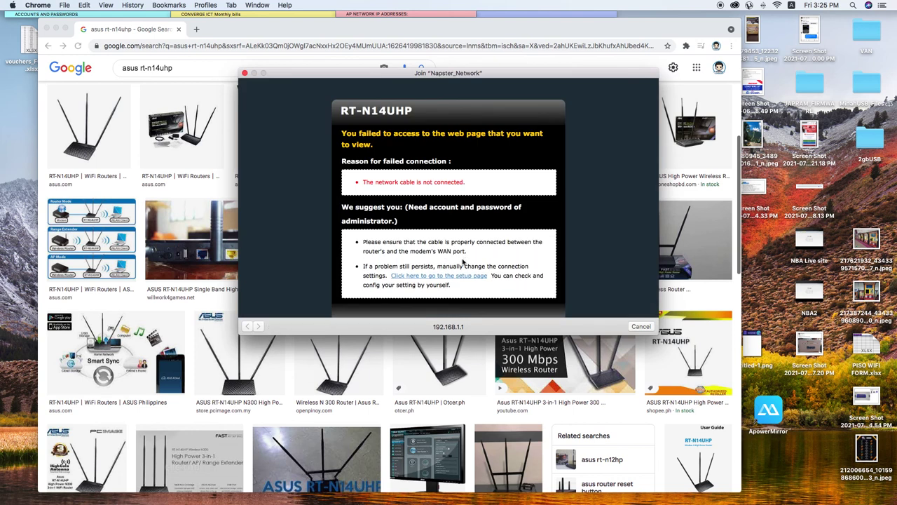
Step: Follow the setup-page link and scroll through the WAN settings with Automatic IP connection type
left_click(468, 279)
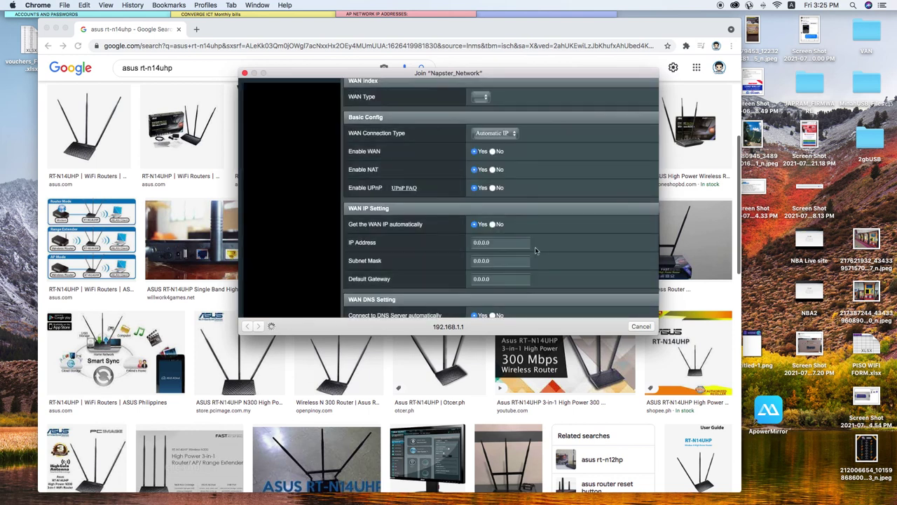
scroll(466, 177, "down", 5)
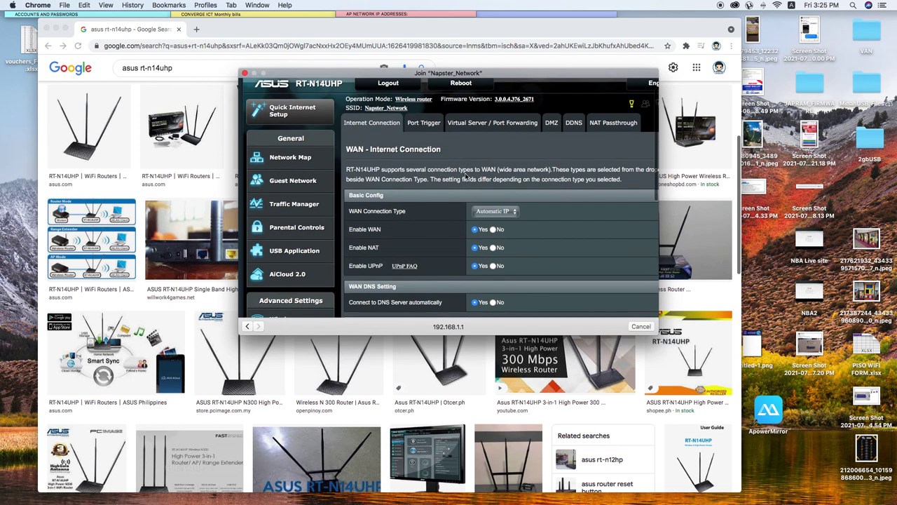
scroll(464, 176, "down", 3)
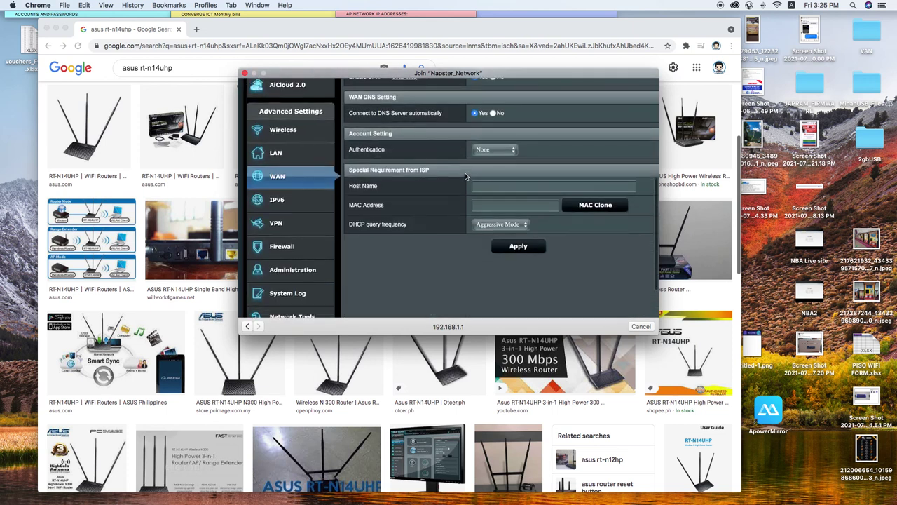
scroll(464, 176, "down", 2)
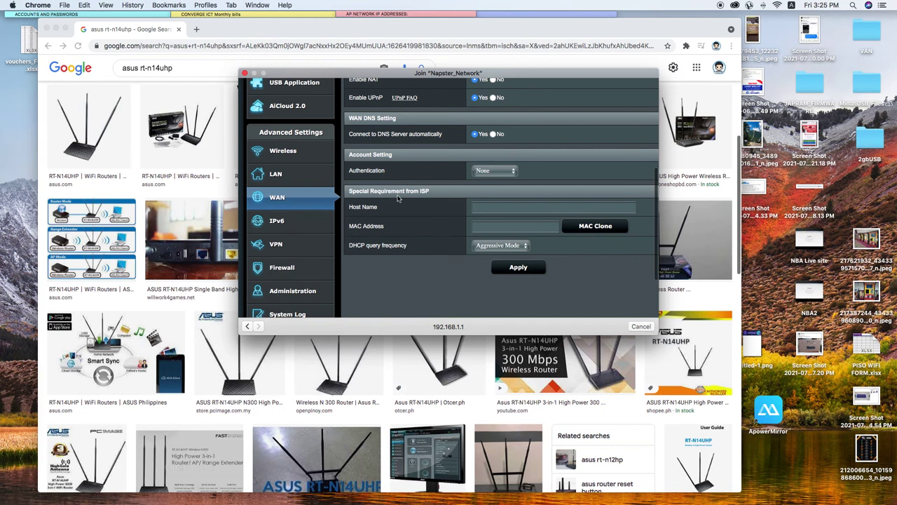
Step: Replace the LAN IP 192.168.1.1 with 10.0.0.150 on the LAN IP page and apply
left_click(316, 179)
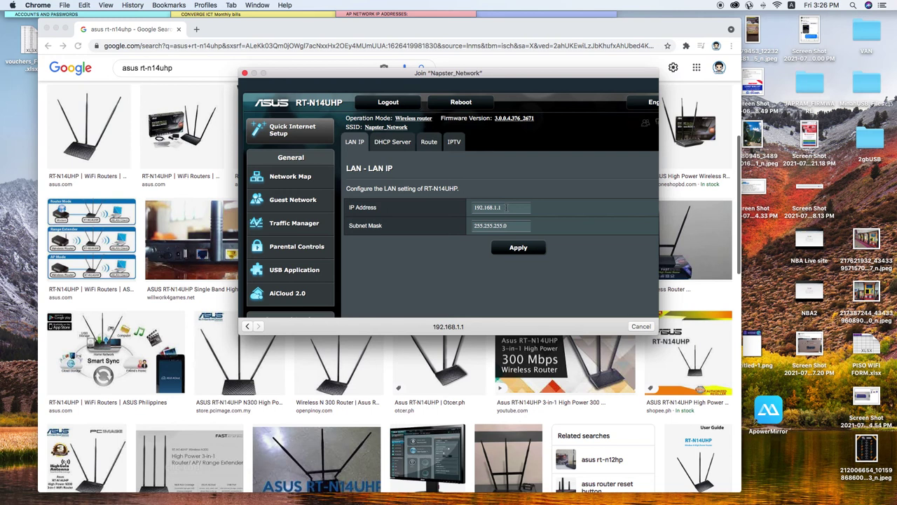
double_click(506, 207)
type("10.0.0.150")
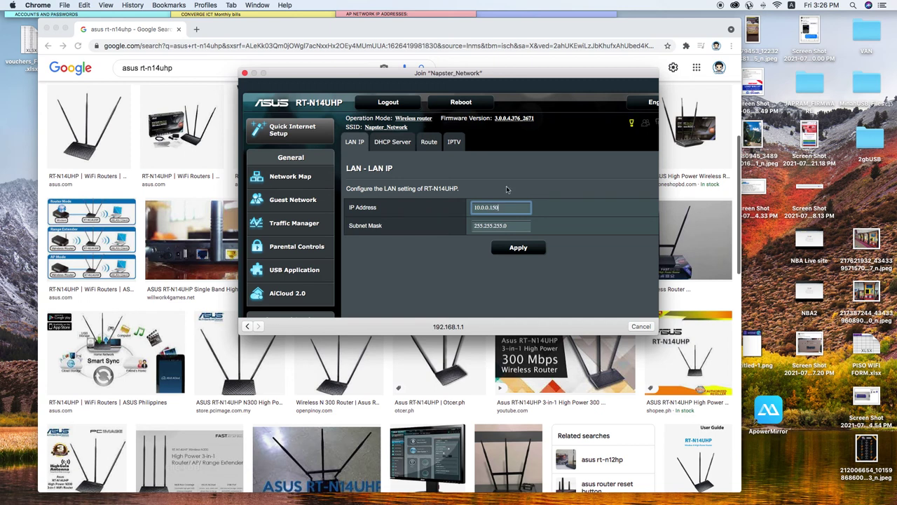
left_click(520, 248)
left_click(520, 252)
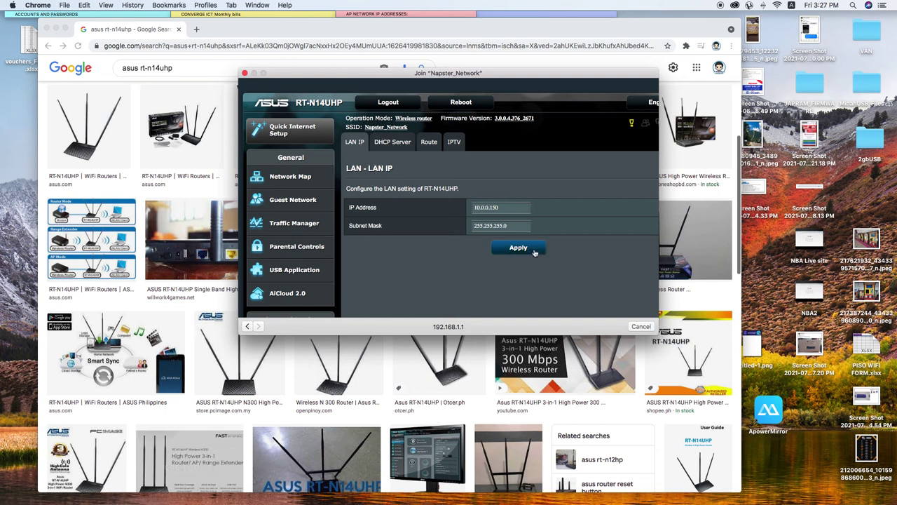
left_click(524, 249)
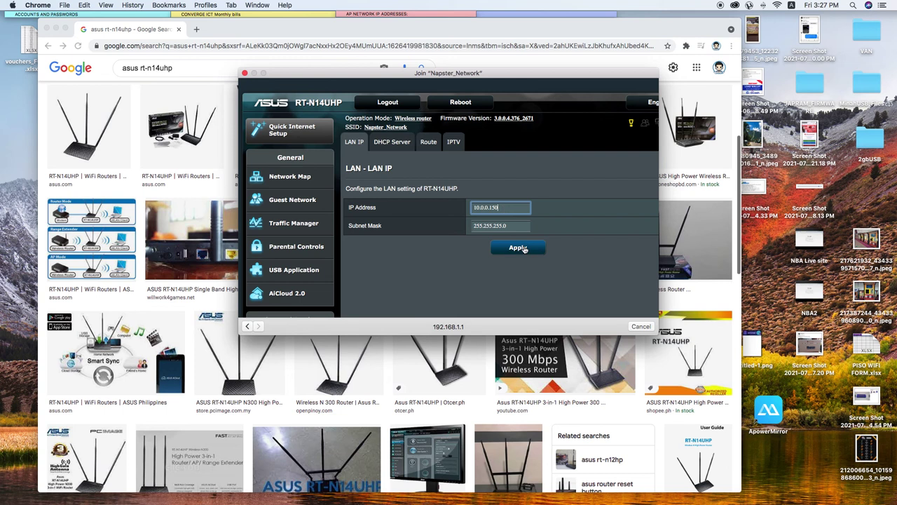
Step: Switch to the LAN DHCP Server tab and scroll through its settings
left_click(778, 5)
left_click(778, 6)
left_click(396, 144)
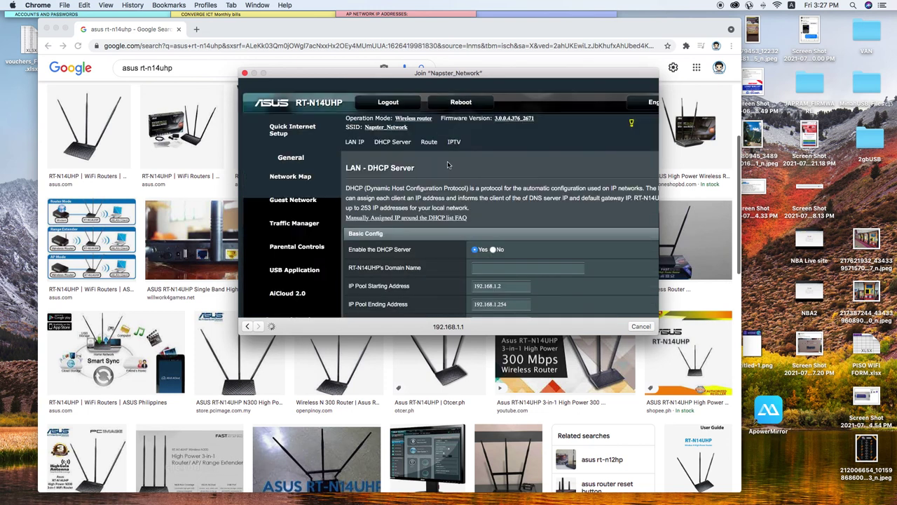
scroll(448, 163, "down", 3)
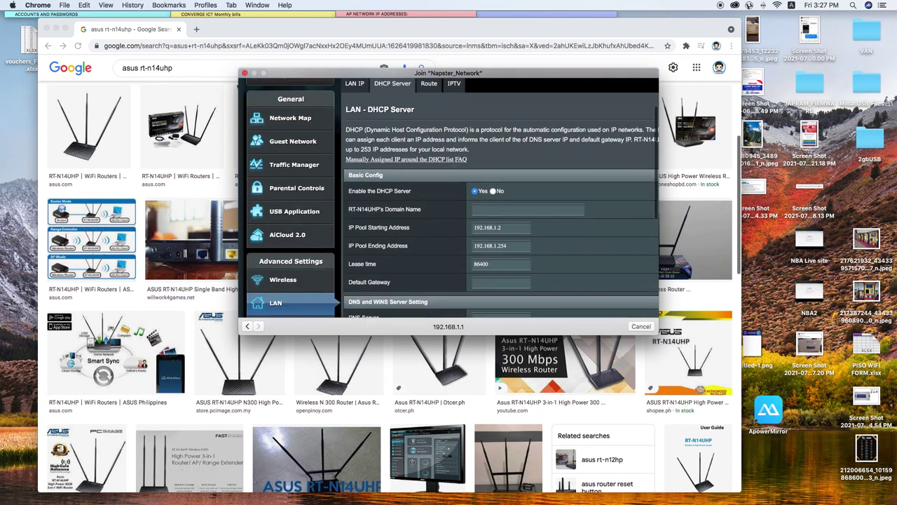
scroll(505, 199, "down", 3)
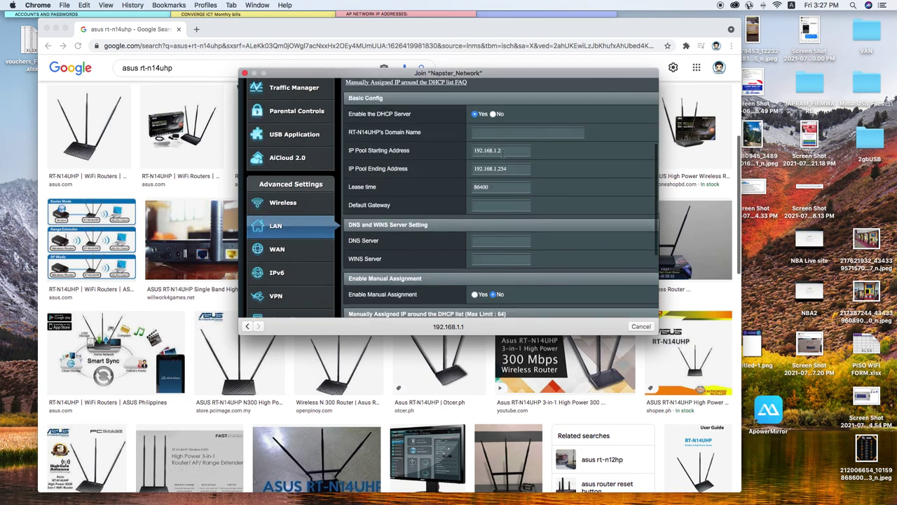
scroll(498, 200, "up", 1)
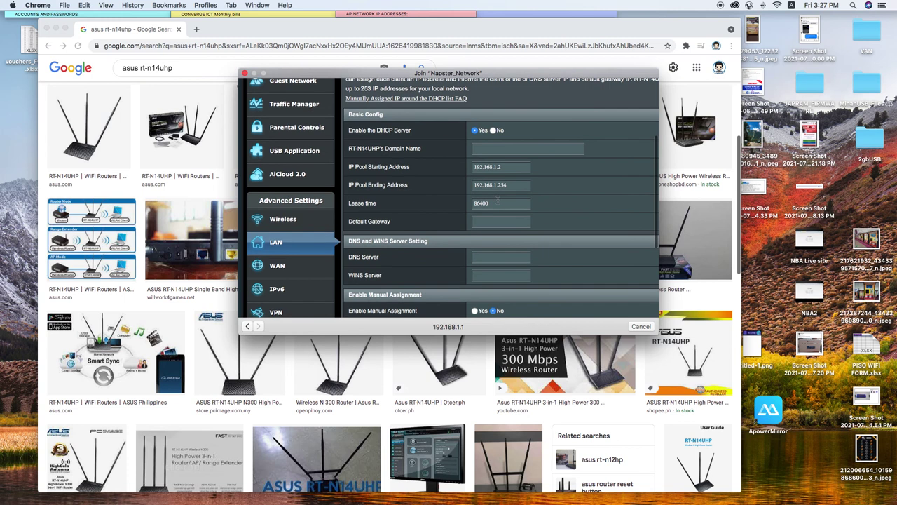
scroll(498, 201, "up", 5)
Step: Look over the Route tab, then return to DHCP Server's 192.168.1.2–192.168.1.254 pool
left_click(430, 144)
scroll(501, 169, "down", 5)
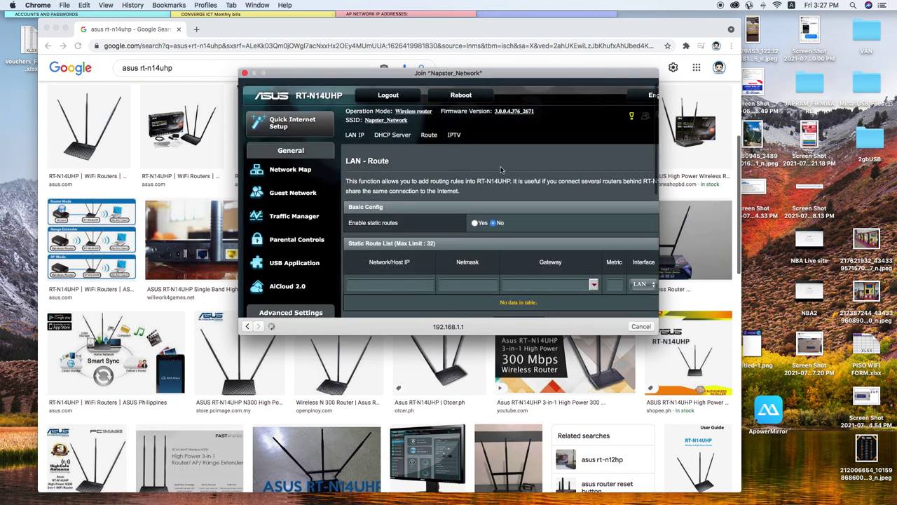
scroll(501, 170, "up", 5)
left_click(404, 144)
scroll(495, 238, "up", 5)
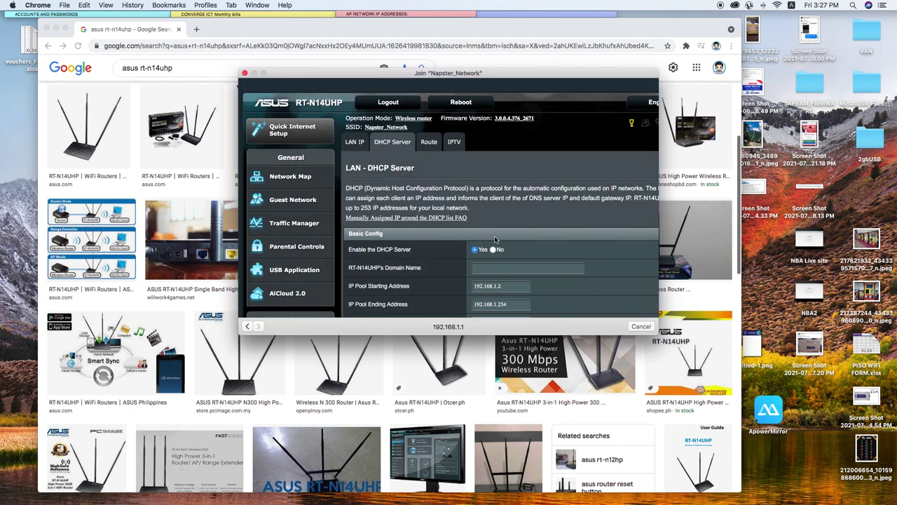
scroll(499, 207, "down", 3)
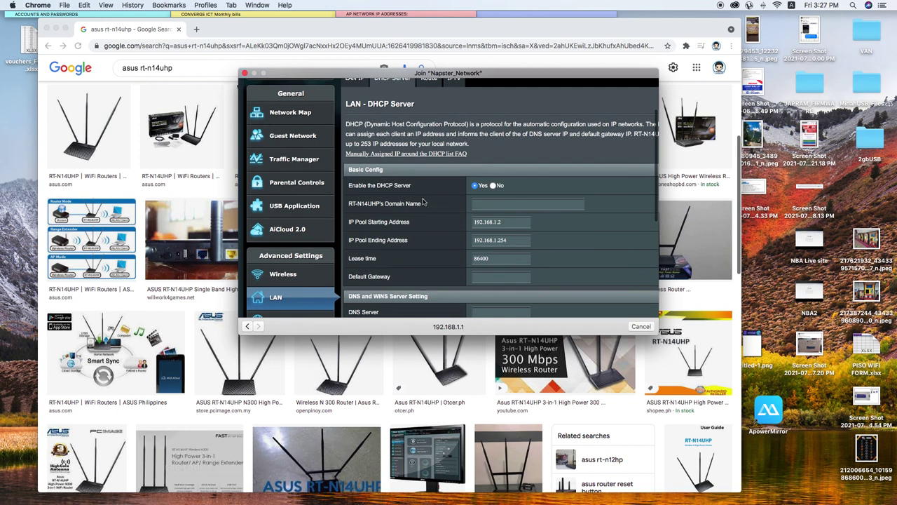
scroll(495, 221, "down", 3)
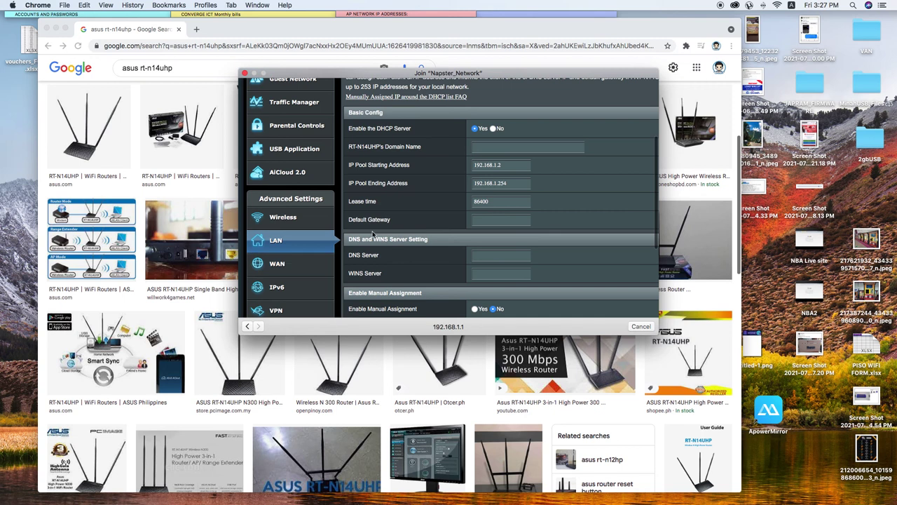
scroll(511, 167, "down", 6)
scroll(512, 167, "up", 4)
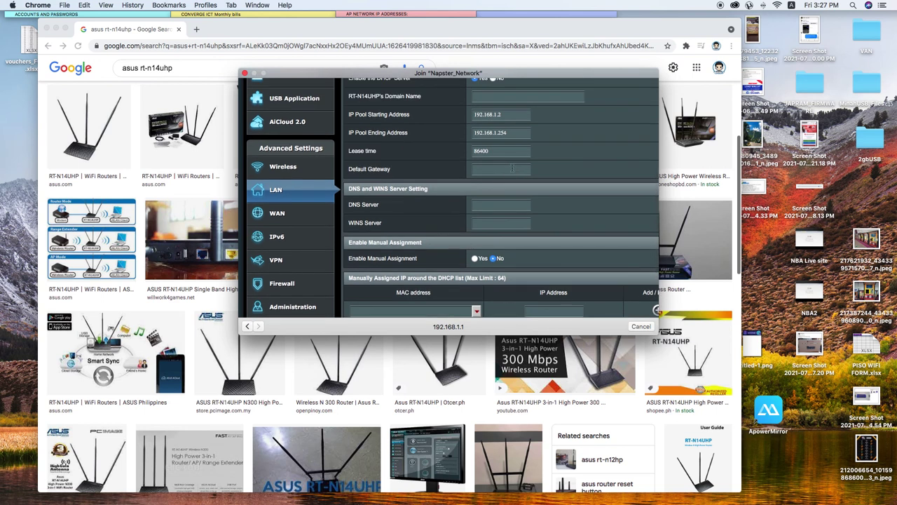
scroll(511, 168, "up", 9)
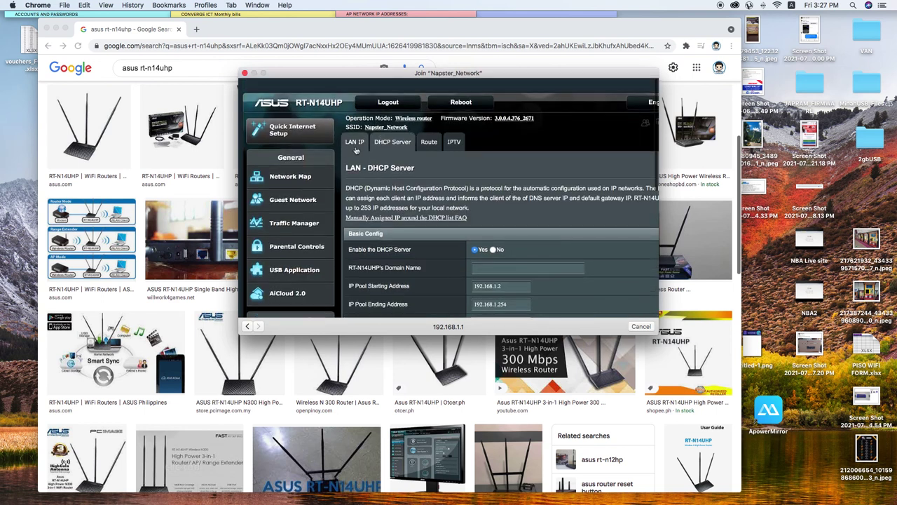
Step: Re-enter 10.0.0.150 as the LAN IP address on the LAN IP page
left_click(355, 141)
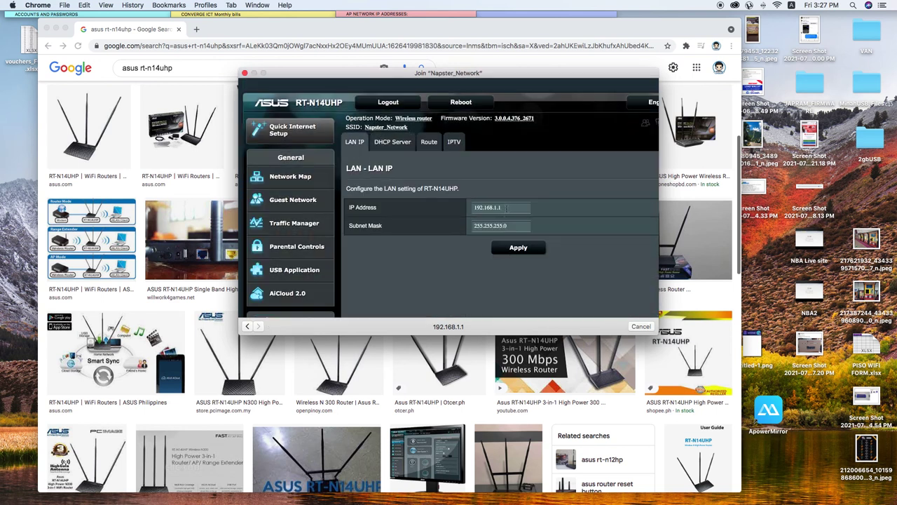
left_click(508, 209)
key("BackSpace")
type("2")
left_click(524, 249)
left_click_drag(516, 207, 471, 207)
type("10.0.0.1")
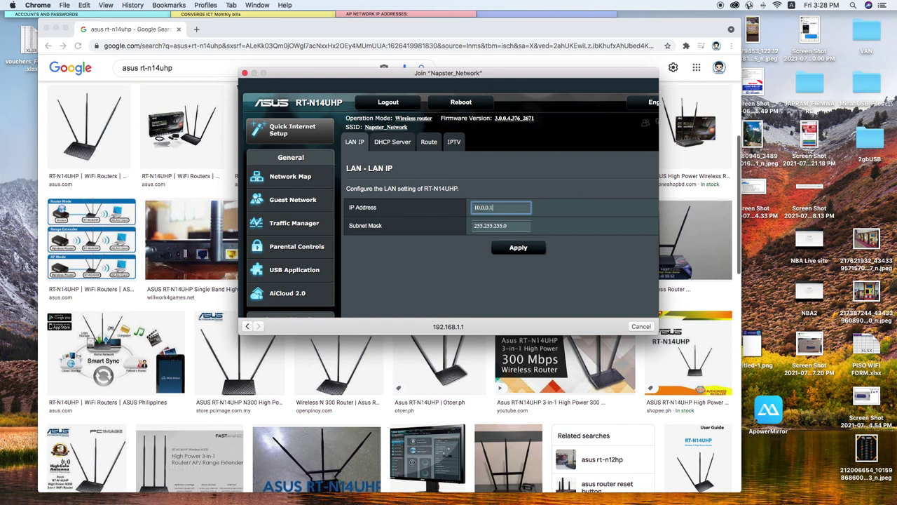
type("50")
left_click(514, 251)
Step: Apply the LAN settings and close the Join Napster_Network window
left_click(515, 225)
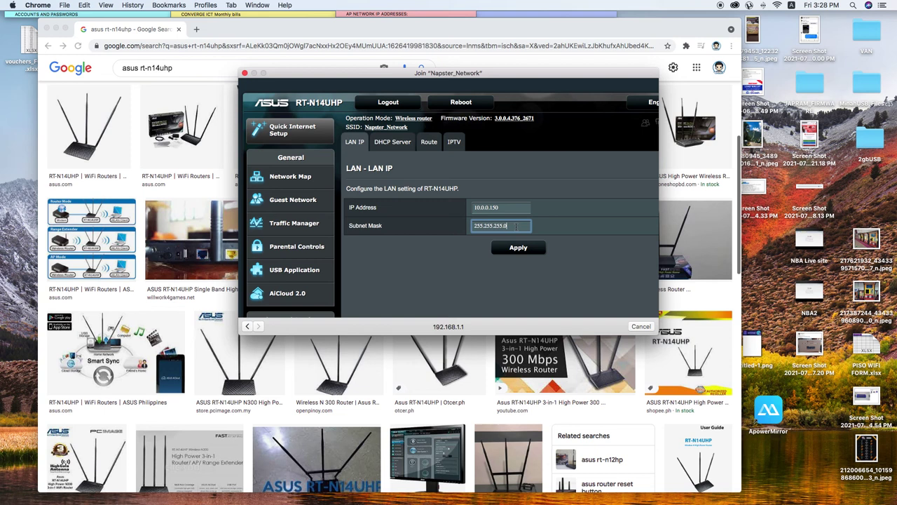
left_click(518, 249)
left_click(244, 73)
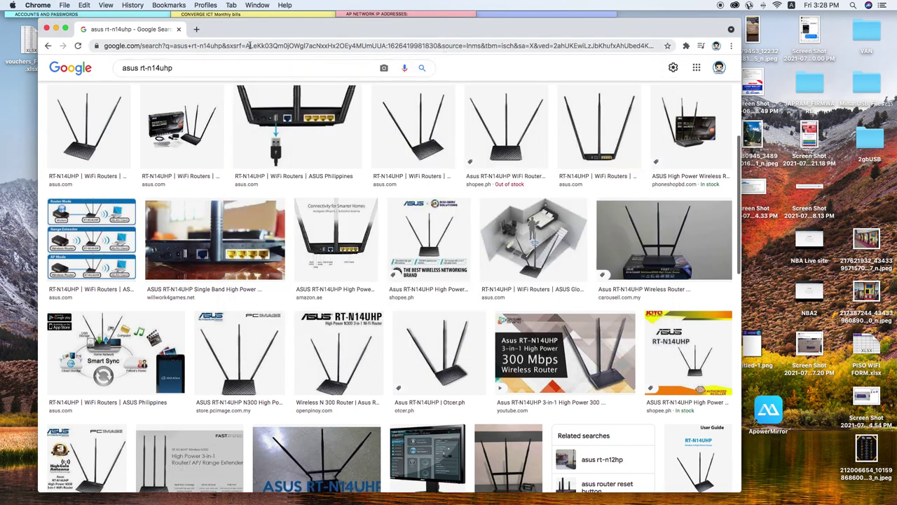
Step: Load 192.168.1.1 in a new Chrome tab, which returns 404 Not Found
key("super+t")
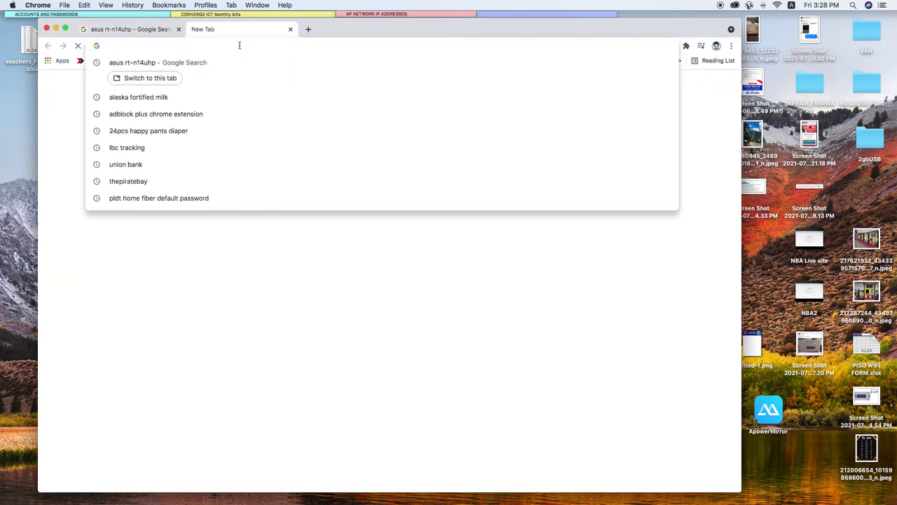
type("192")
key("Return")
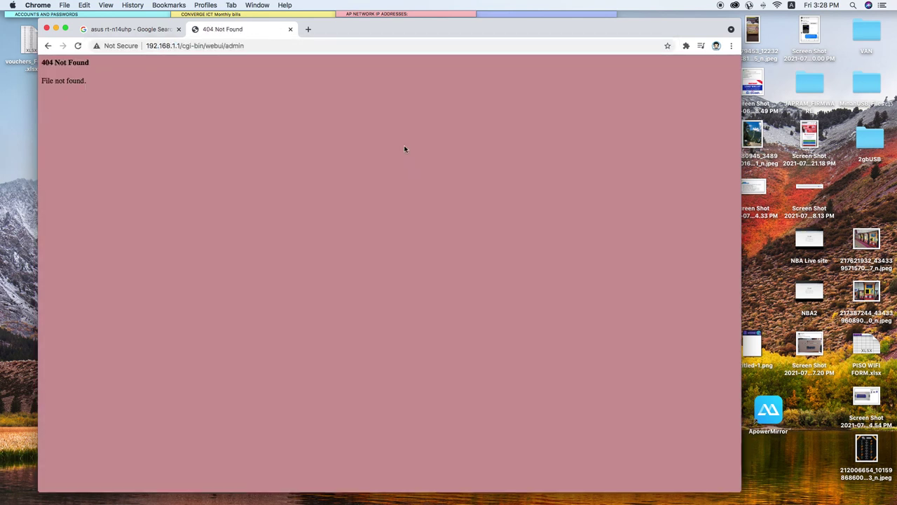
left_click(323, 46)
Step: Bring up Open Network Preferences from the menu-bar Wi-Fi list
left_click(777, 5)
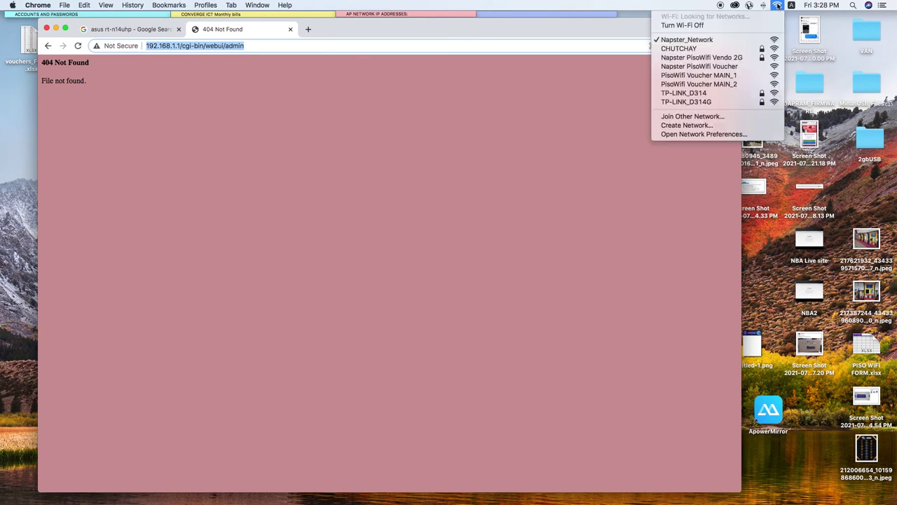
left_click(767, 134)
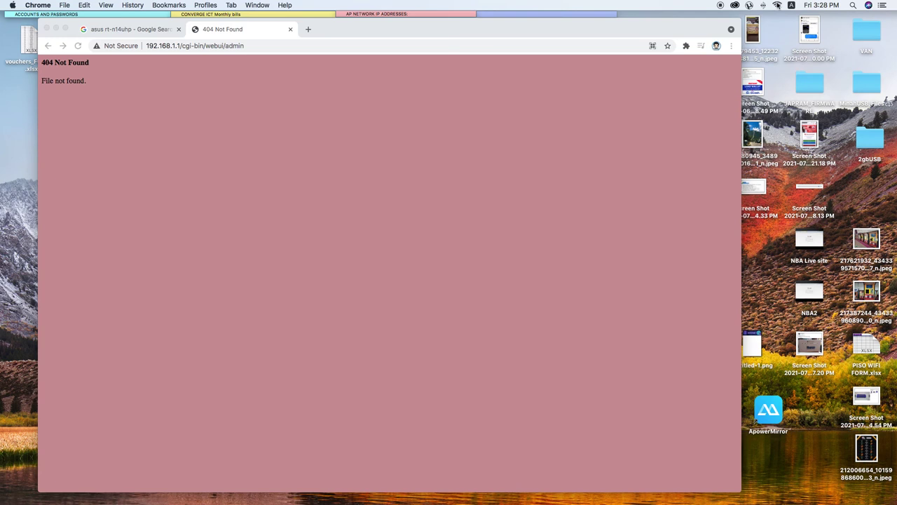
left_click(777, 6)
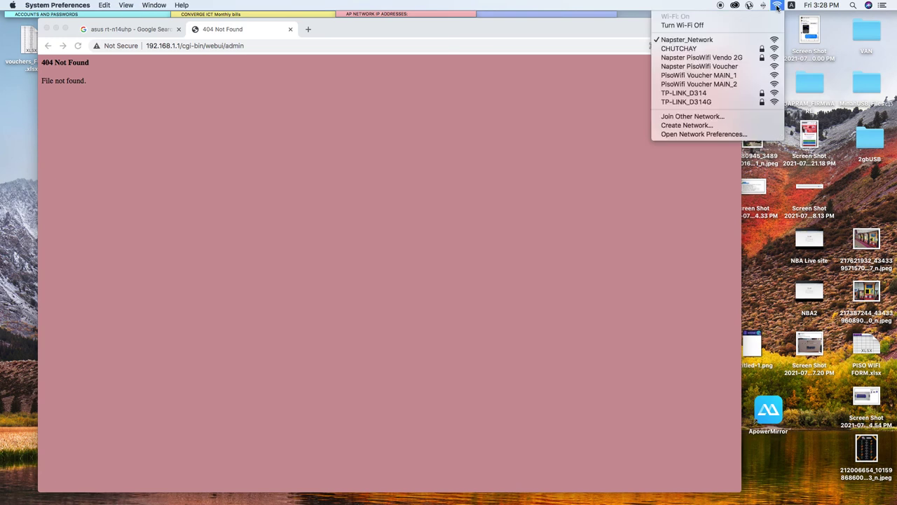
Step: Check the Wi-Fi TCP/IP address 192.168.1.162 under Advanced, then cancel back to Network
left_click(715, 135)
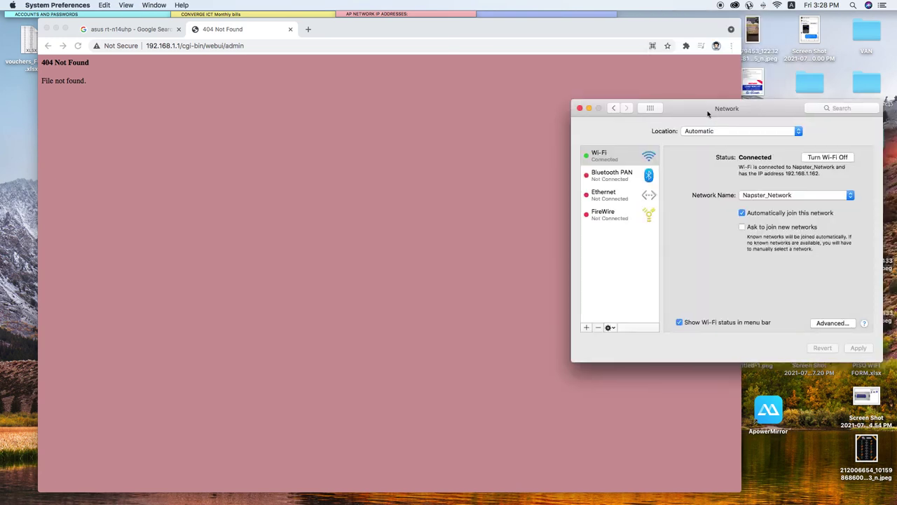
left_click(753, 290)
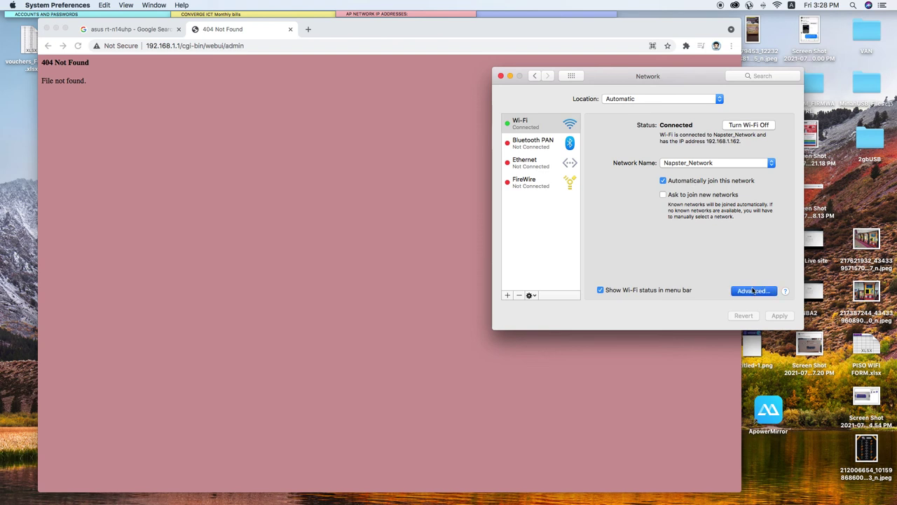
left_click(587, 115)
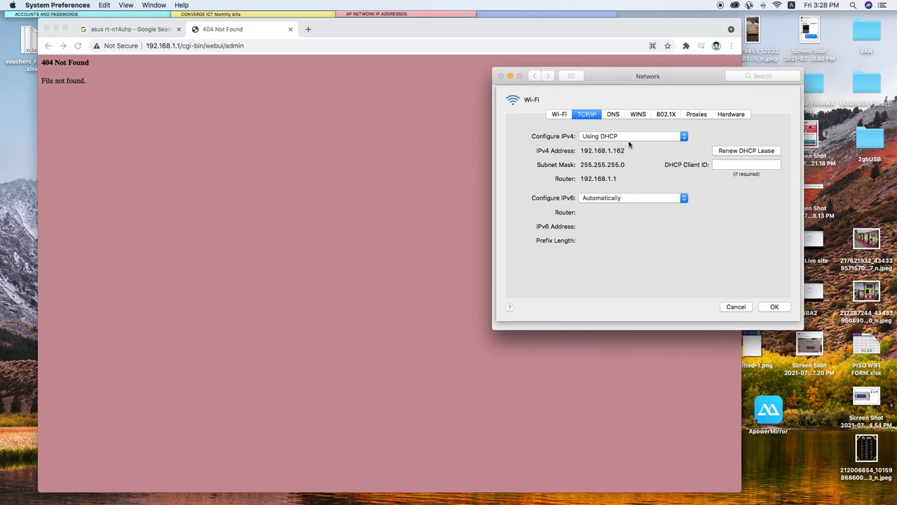
left_click(736, 308)
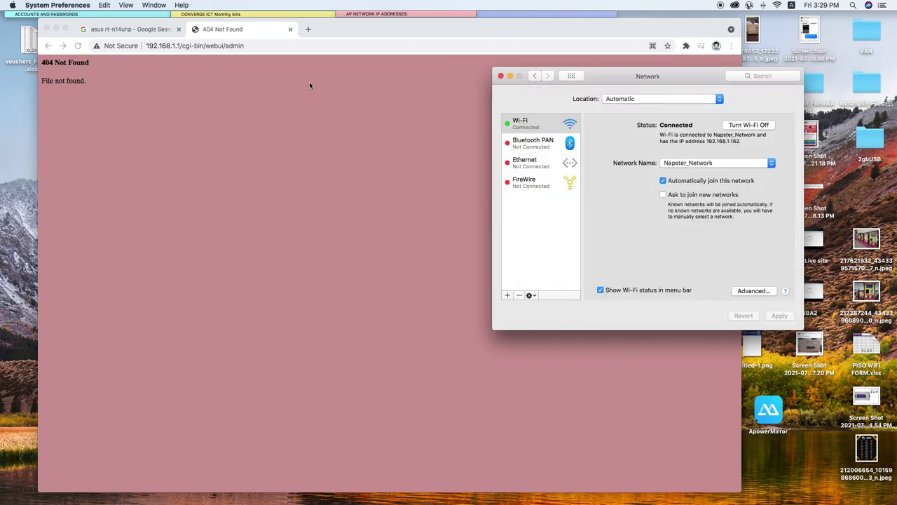
Step: Delete the /cgi-bin/webui/admin path from Chrome's address bar
double_click(288, 45)
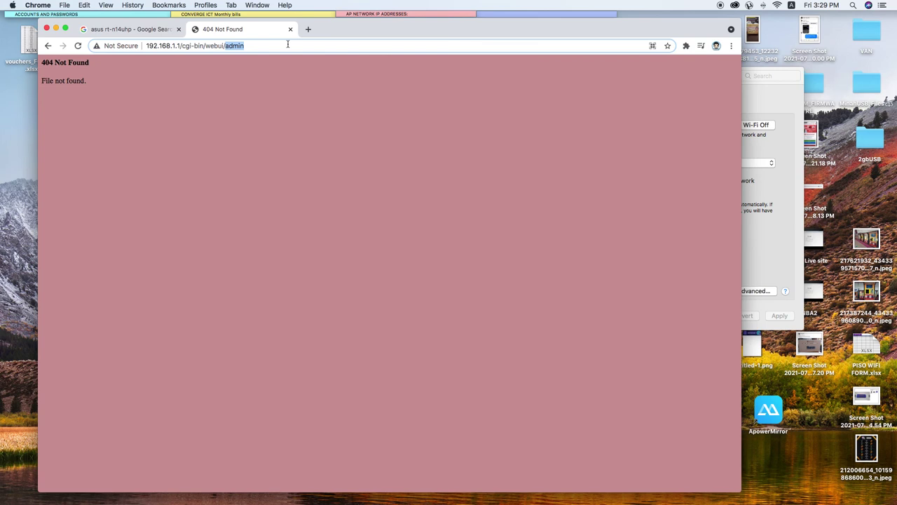
left_click_drag(288, 45, 184, 46)
key("BackSpace")
key("Escape")
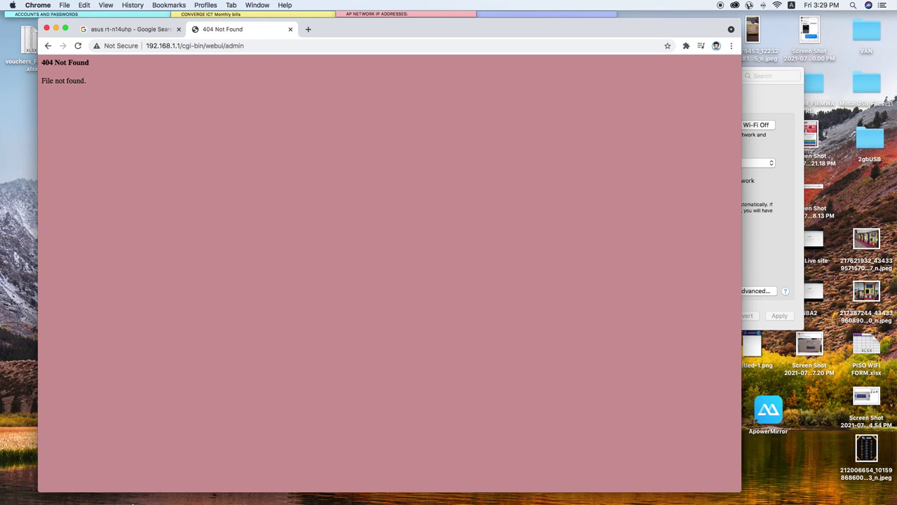
Step: Launch Safari from the Dock and shift the Chrome window slightly left
left_click(206, 482)
left_click(544, 30)
left_click_drag(544, 29, 510, 28)
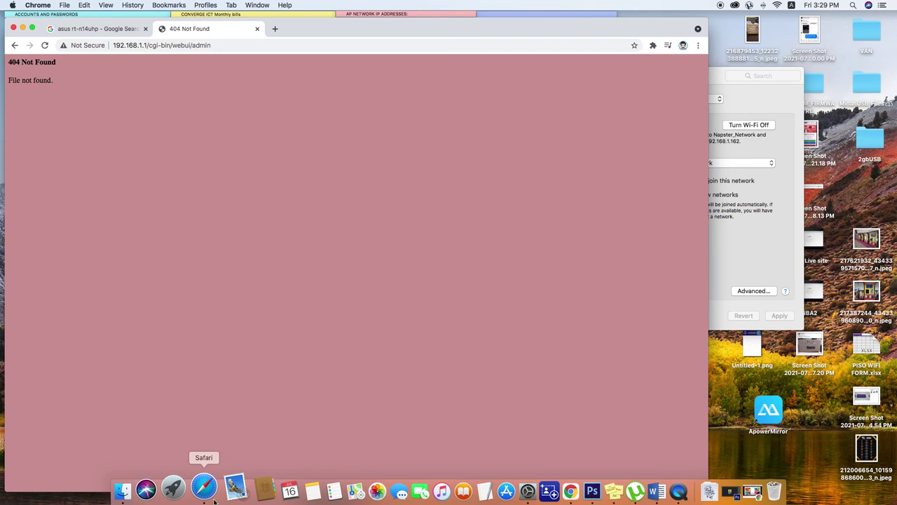
Step: Load the router page at 192.168.1.1 in Safari, closing the Join window over it
left_click(207, 494)
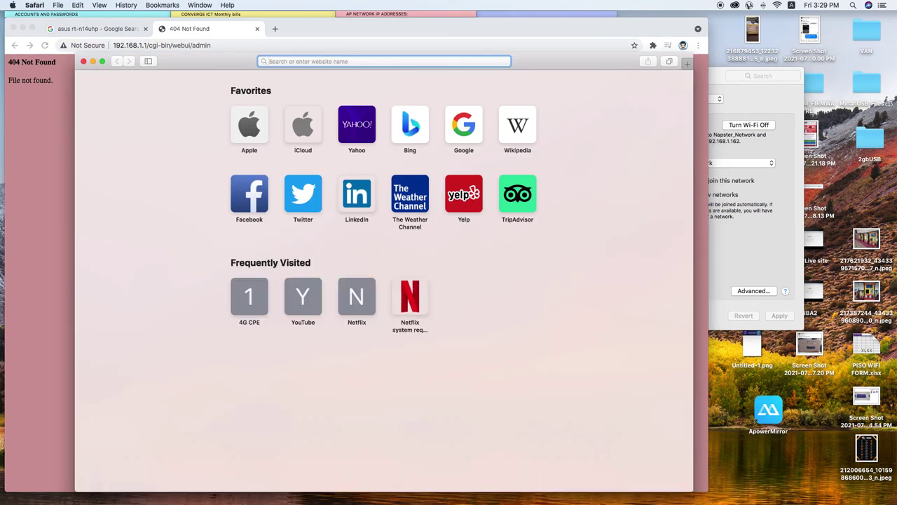
type("192.168.1.1")
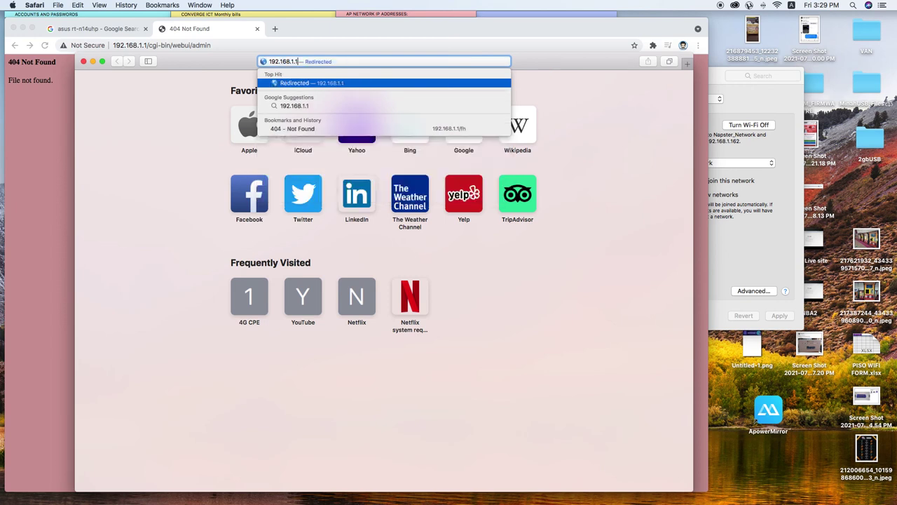
key("Return")
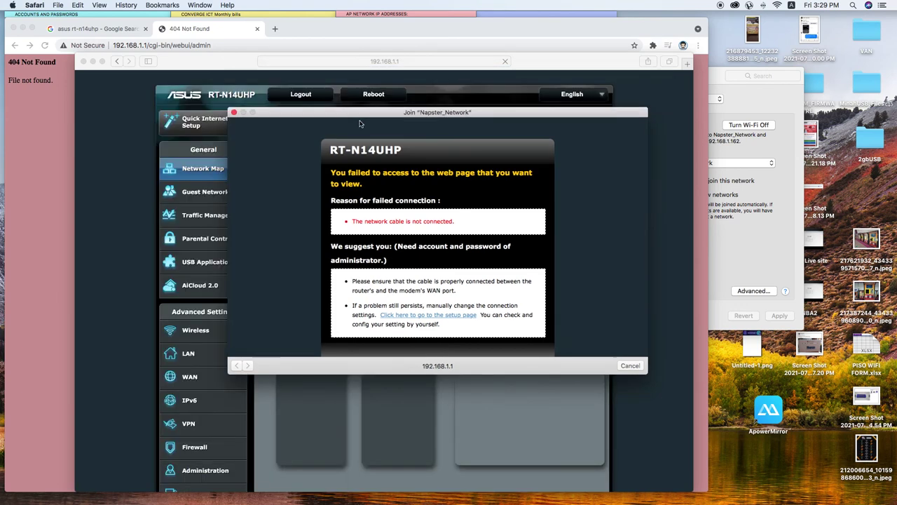
left_click(281, 93)
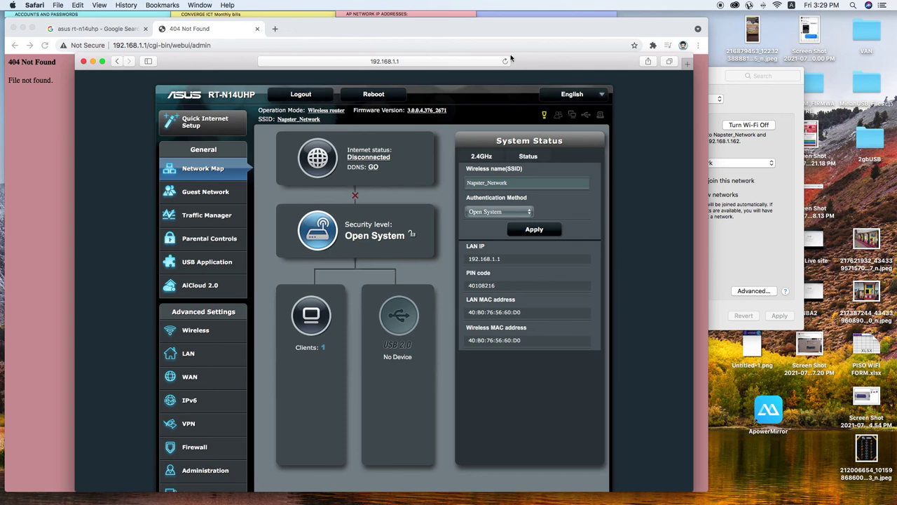
left_click_drag(510, 58, 506, 35)
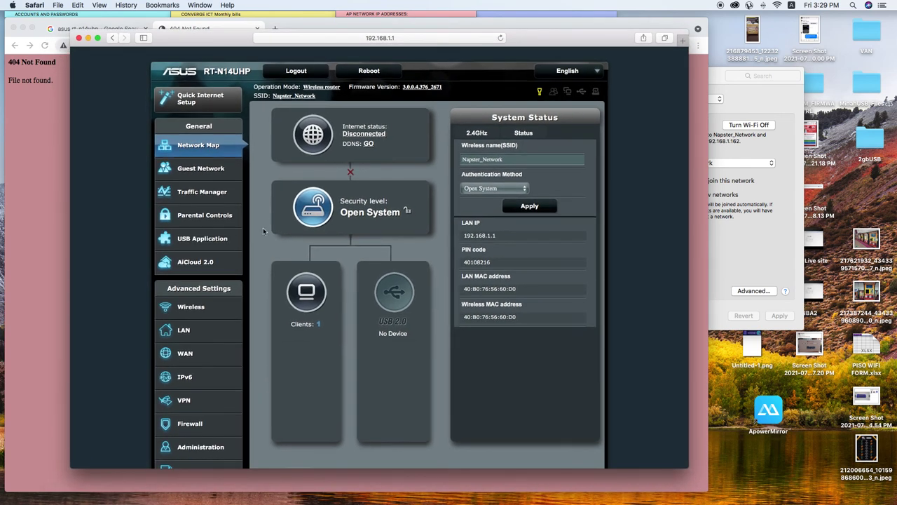
Step: Set the LAN IP Address to 10.0.0.150 and apply
left_click(206, 337)
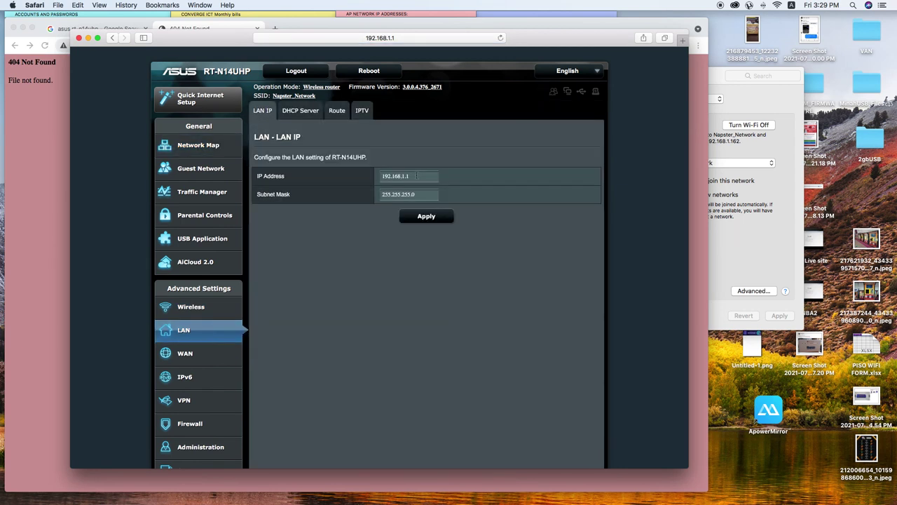
double_click(382, 176)
type("10.0.0.150")
left_click(426, 216)
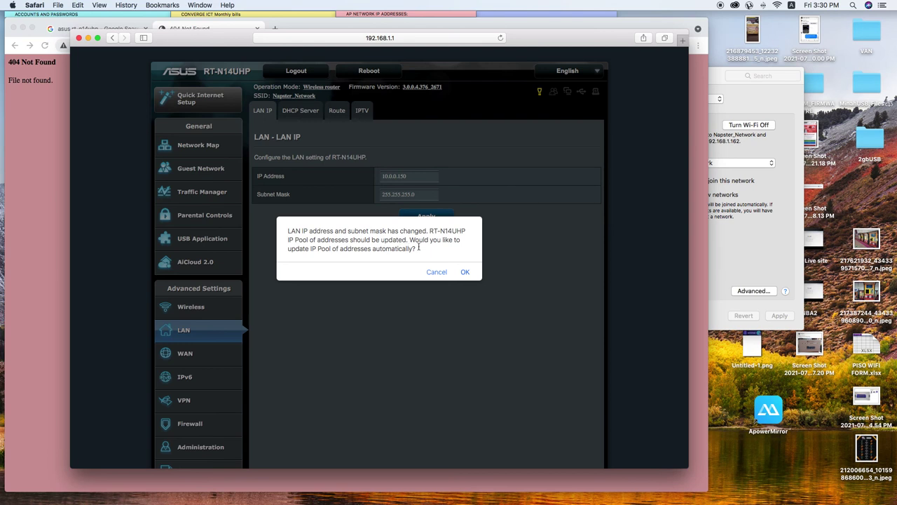
Step: Accept the automatic DHCP pool update so the router moves to 10.0.0.150
left_click(464, 273)
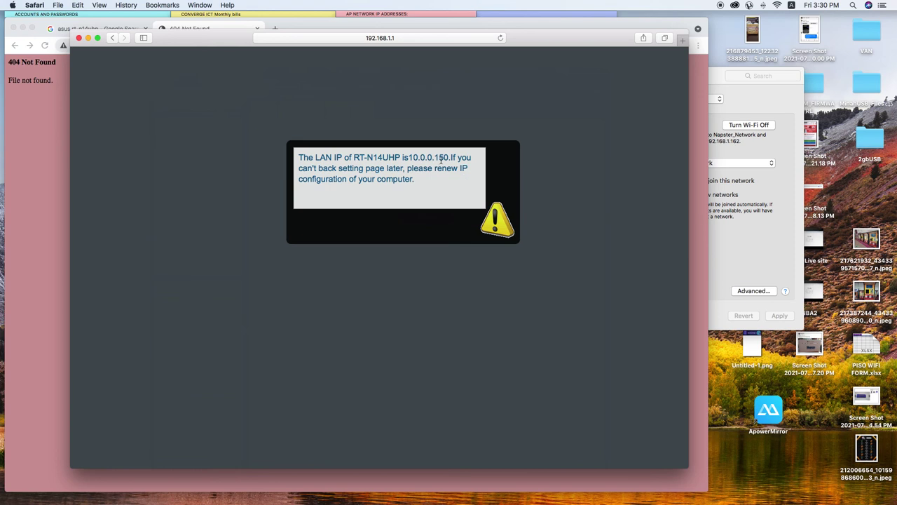
Step: Load the router's new address 10.0.0.150 in Safari
left_click_drag(410, 157, 462, 159)
left_click(428, 195)
left_click(778, 6)
left_click(777, 6)
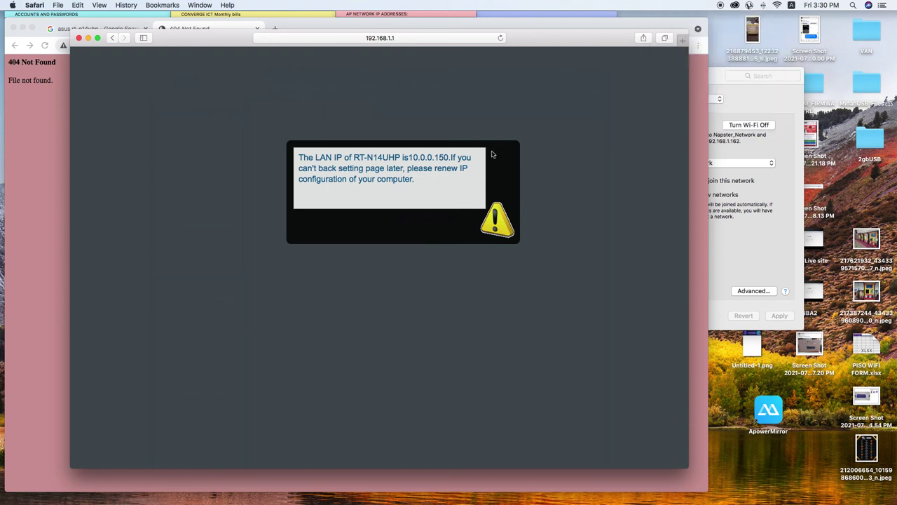
left_click(459, 40)
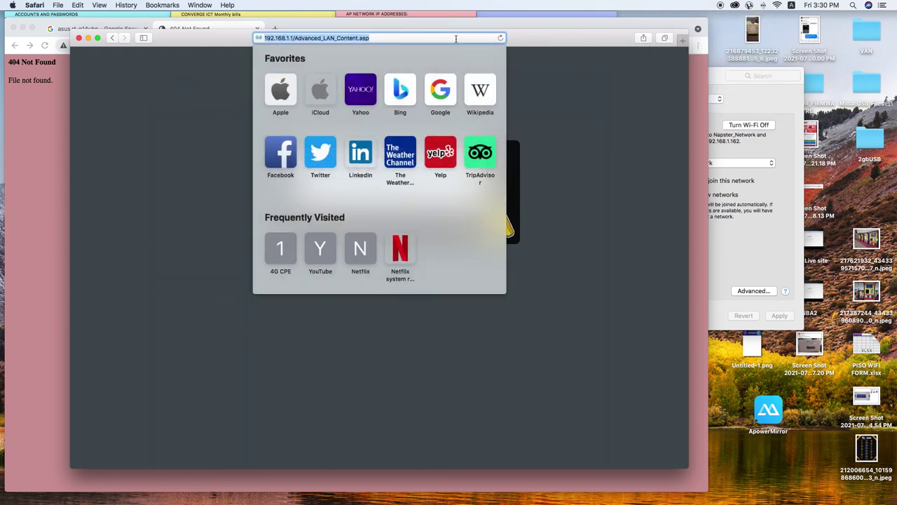
type("10.0.0.150")
key("Escape")
type("010.0")
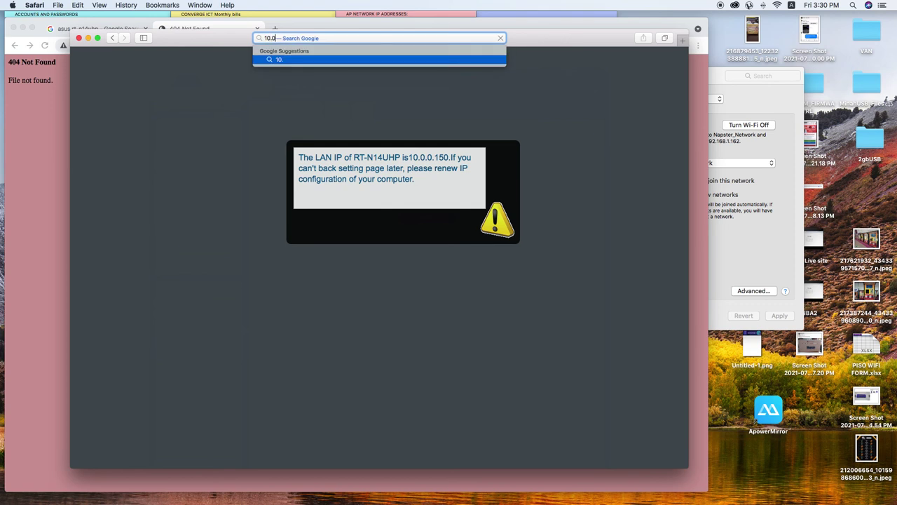
type(".0.150")
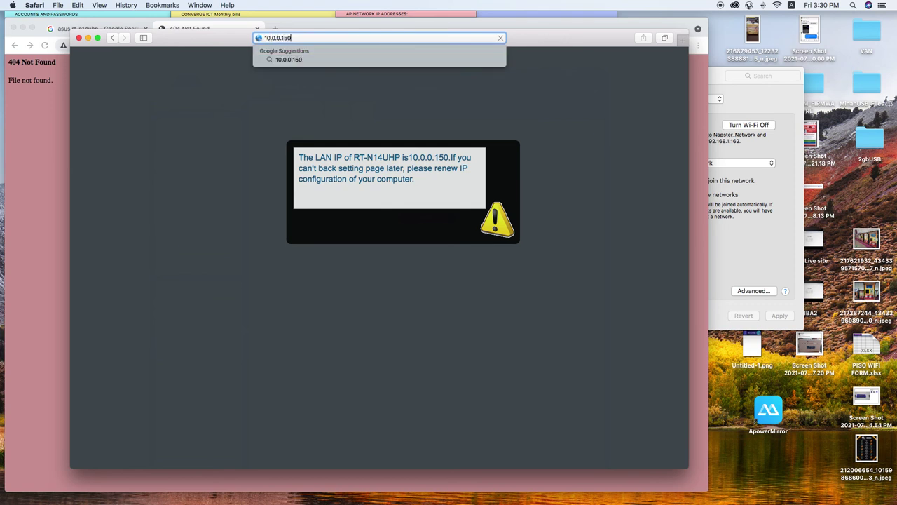
key("Return")
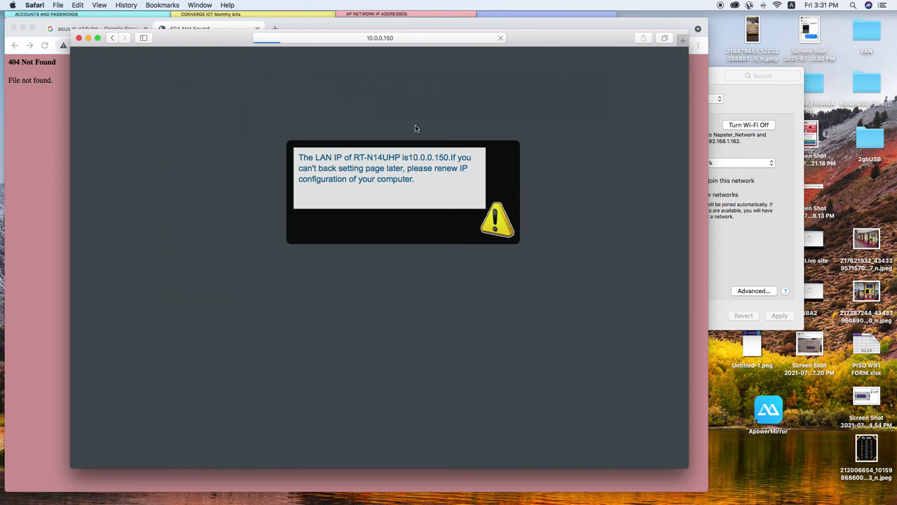
Step: Load 10.0.0.150 in Google Chrome as well
left_click(416, 28)
left_click(325, 44)
type("10.0.0")
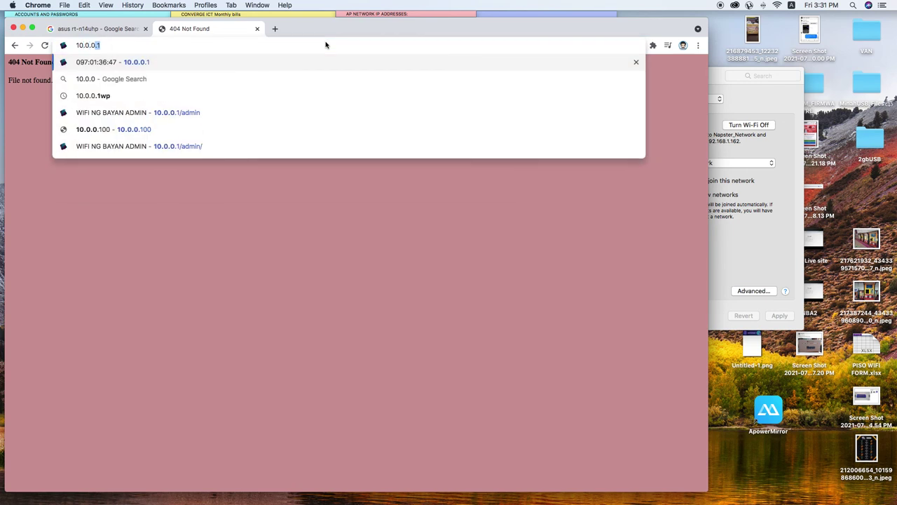
type(".150")
key("Return")
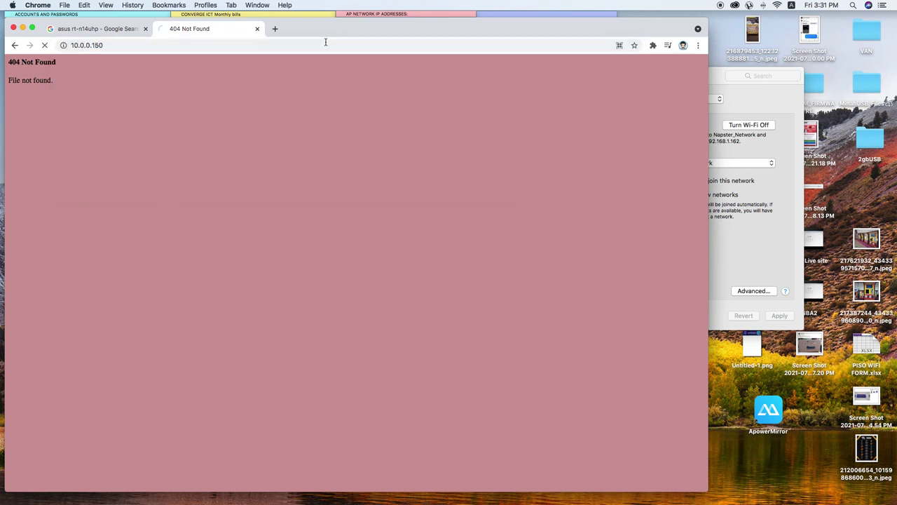
Step: Renew the Wi-Fi DHCP lease in Network > Advanced > TCP/IP to get address 10.0.0.86, then confirm
left_click(716, 85)
left_click(743, 290)
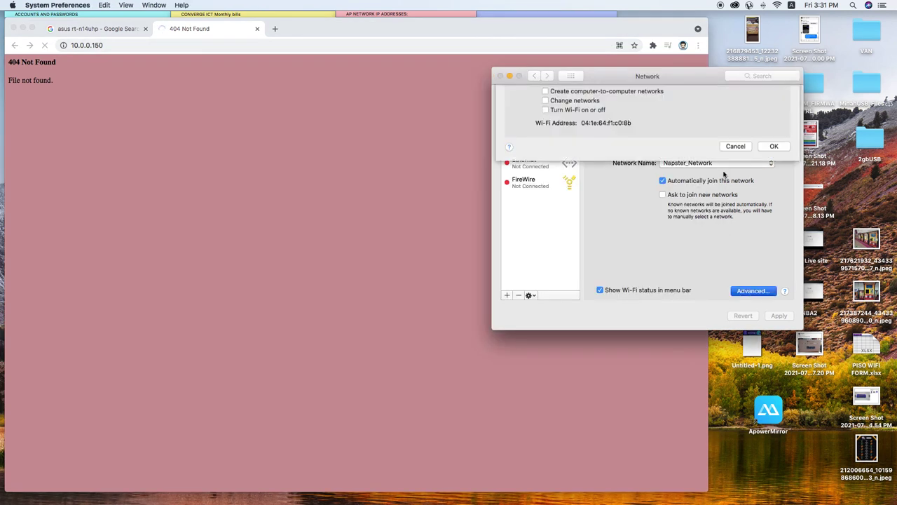
left_click(587, 115)
left_click(746, 151)
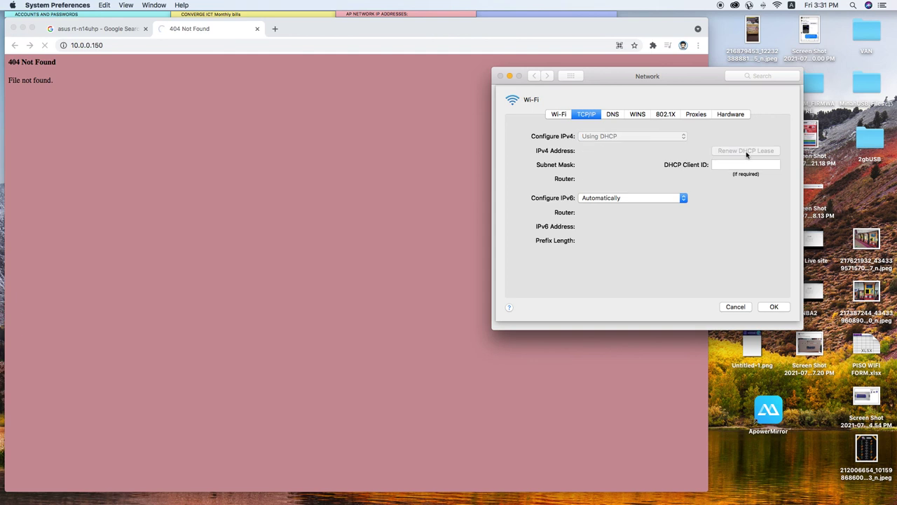
left_click(722, 169)
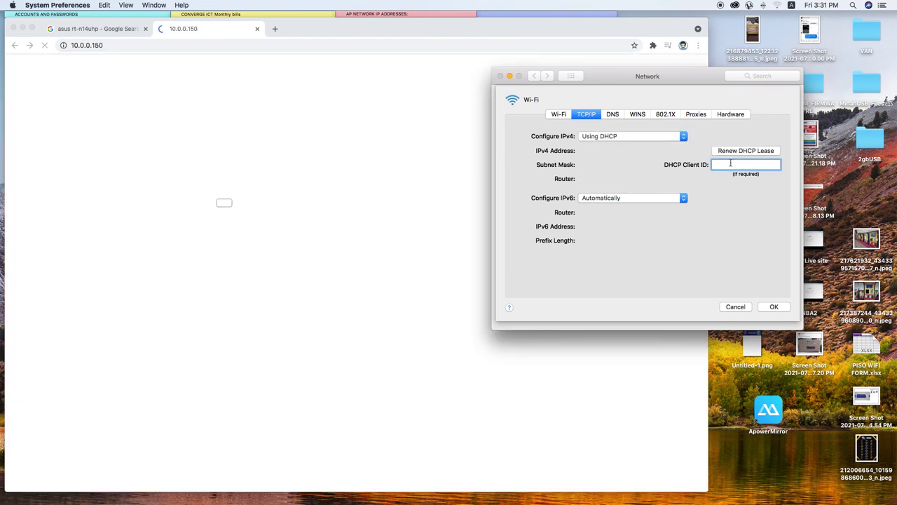
left_click(730, 153)
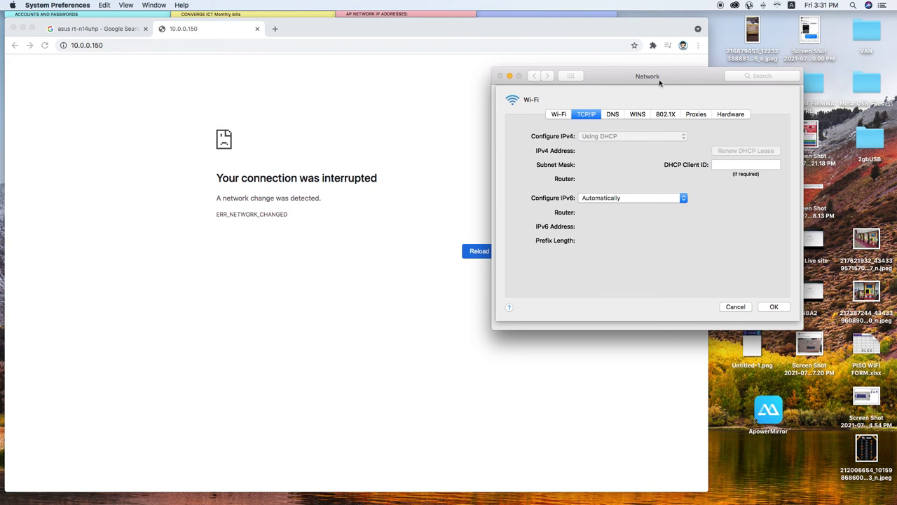
left_click_drag(680, 82, 734, 80)
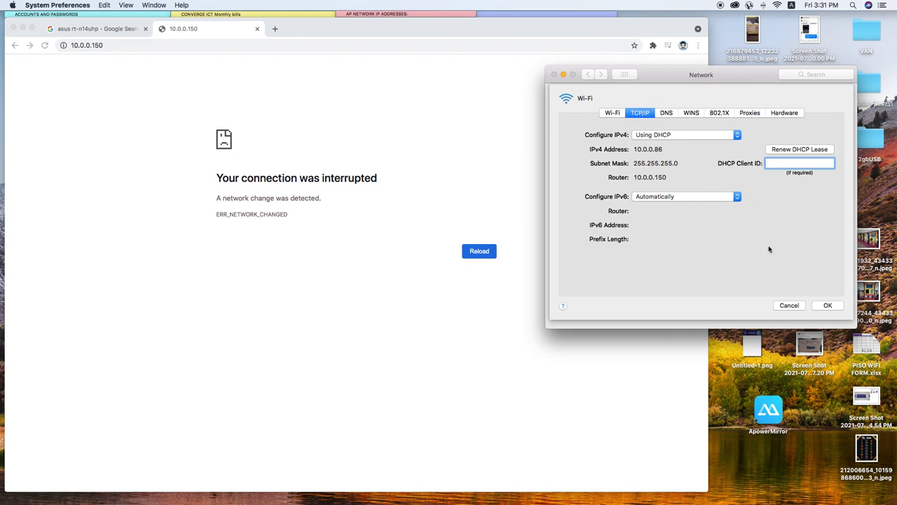
left_click(827, 305)
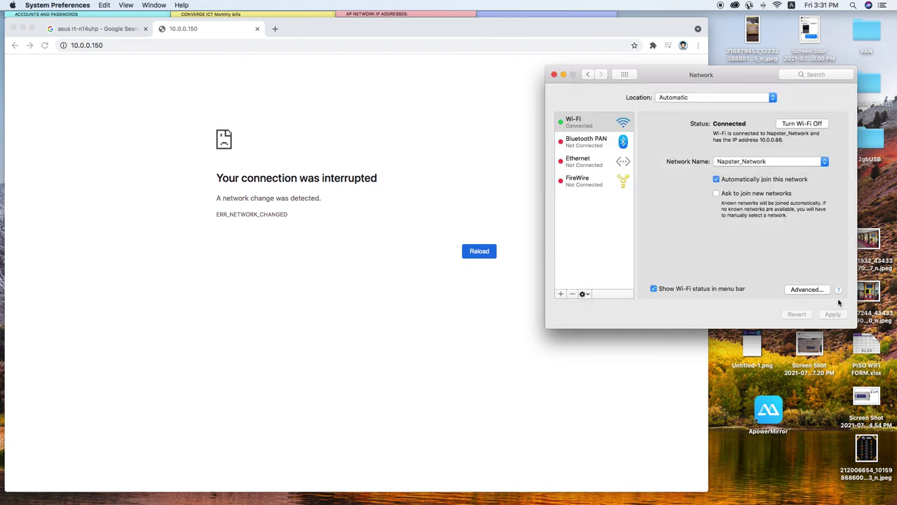
Step: Reload 10.0.0.150 and sign in with the admin username and password, declining to save the password
left_click(287, 44)
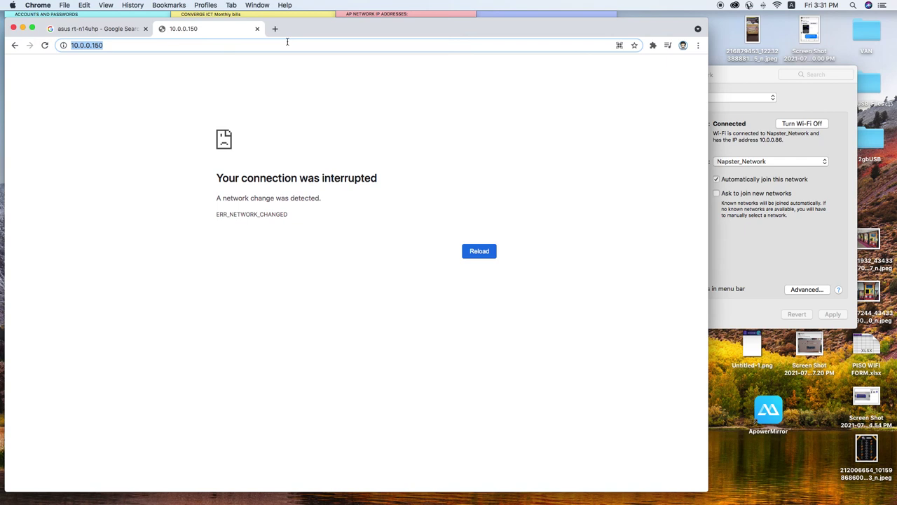
key("Return")
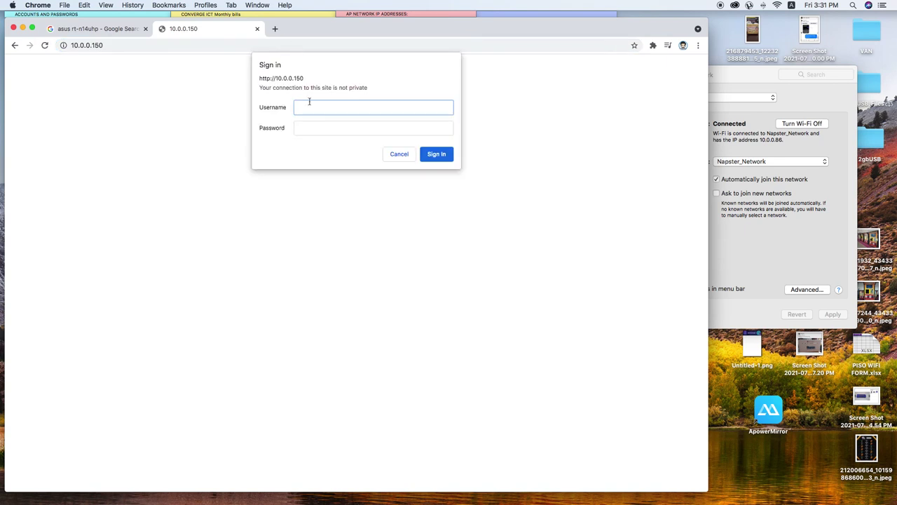
key("Tab")
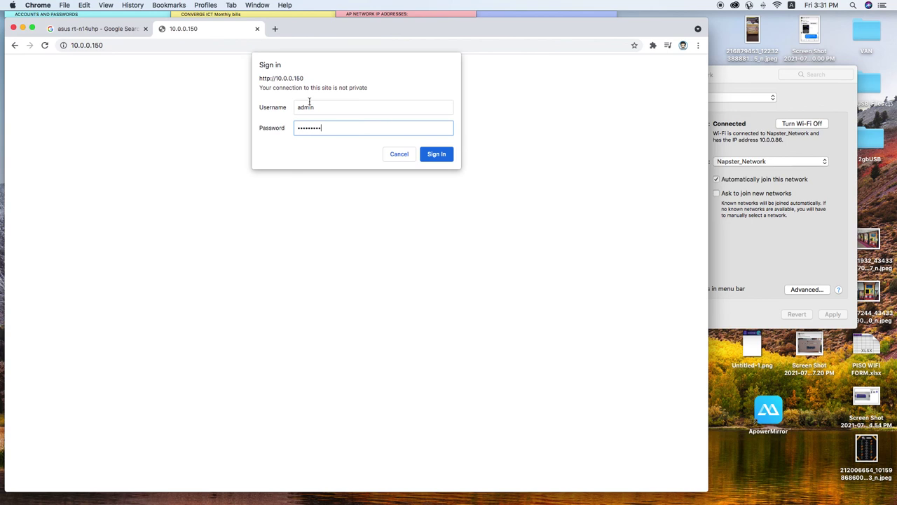
key("Return")
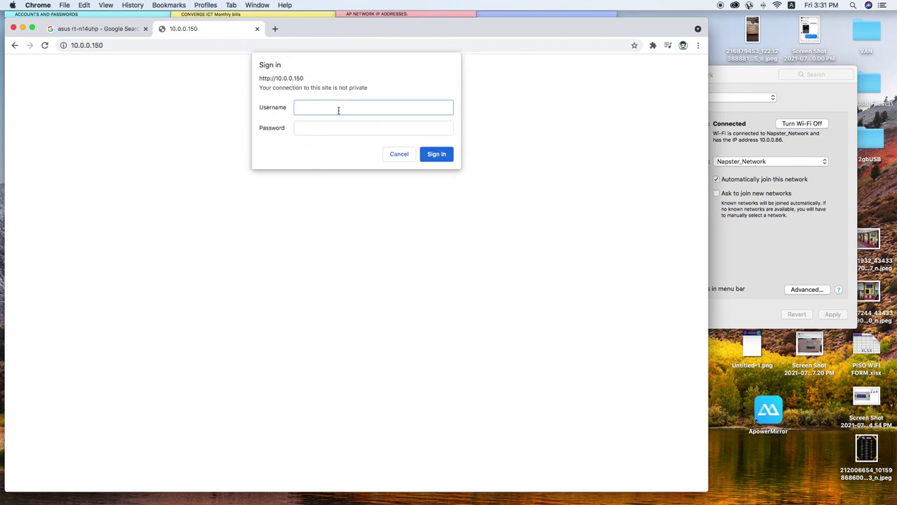
key("Tab")
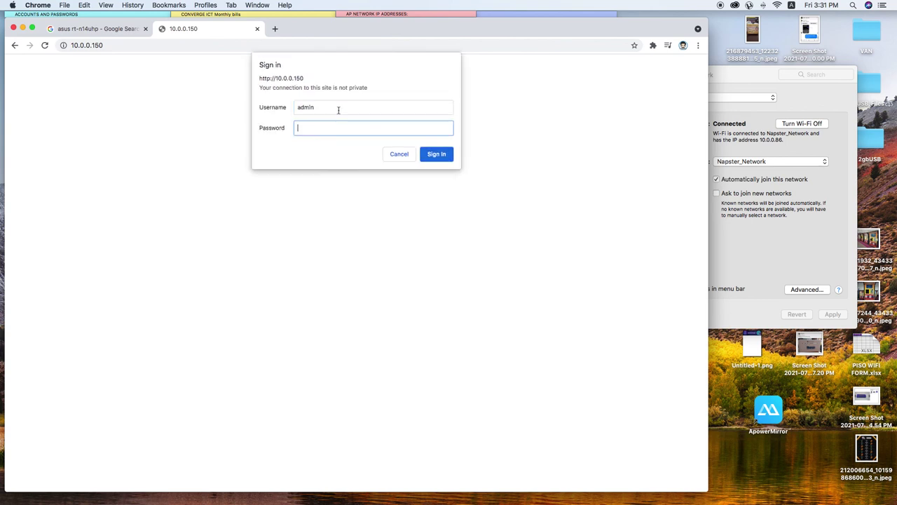
key("Return")
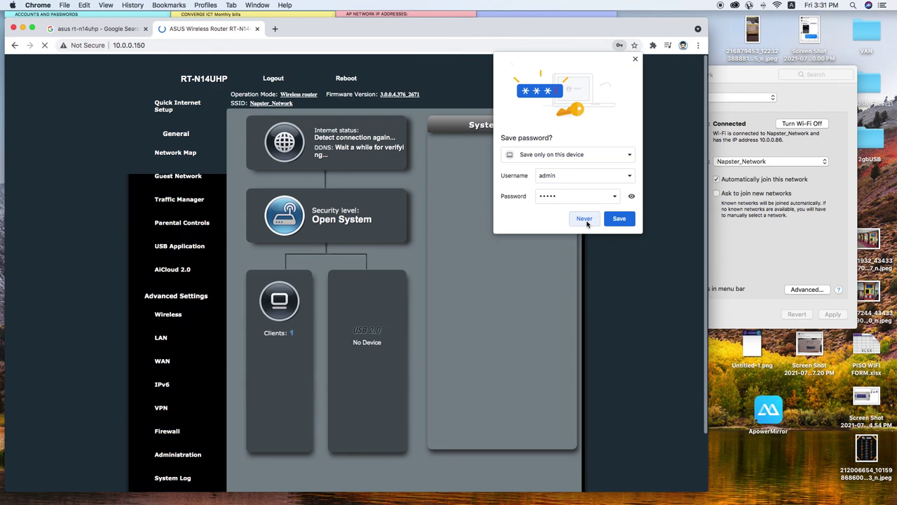
left_click(585, 219)
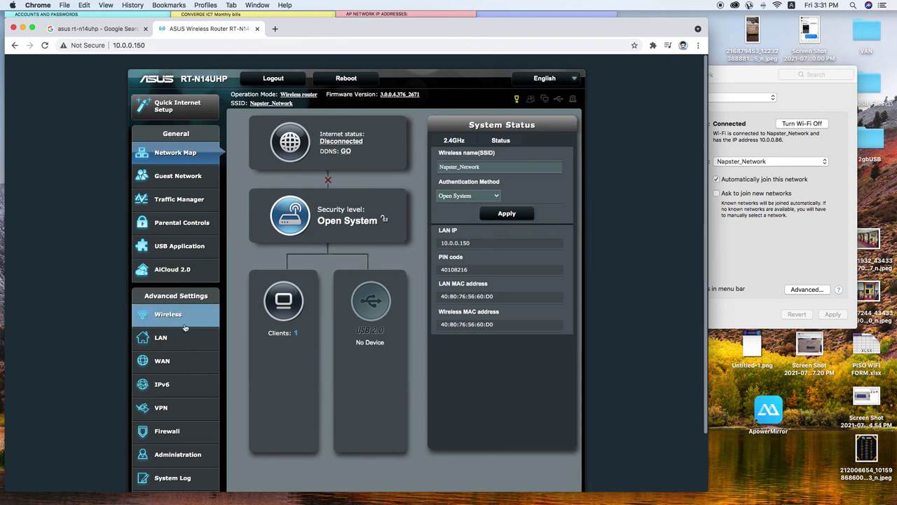
Step: Check the router's LAN IP address 10.0.0.150 on the LAN settings page
left_click(183, 346)
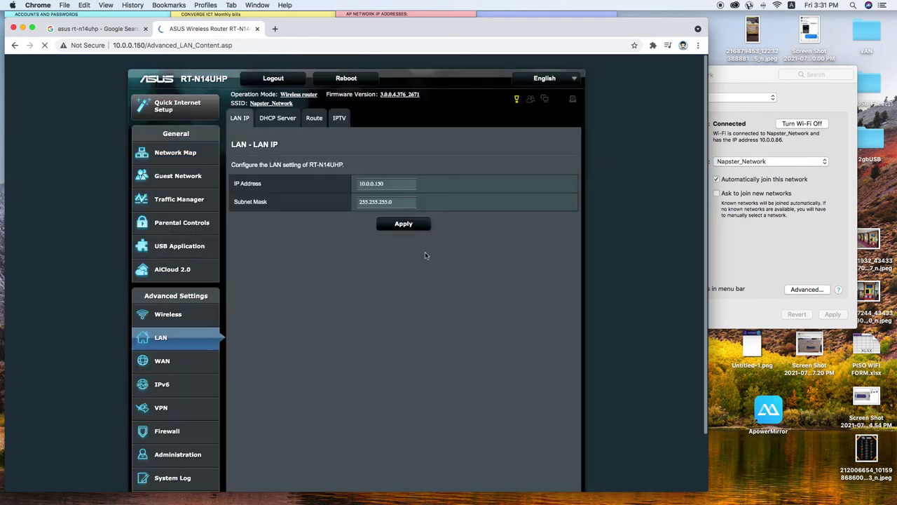
left_click(393, 184)
key("super+a")
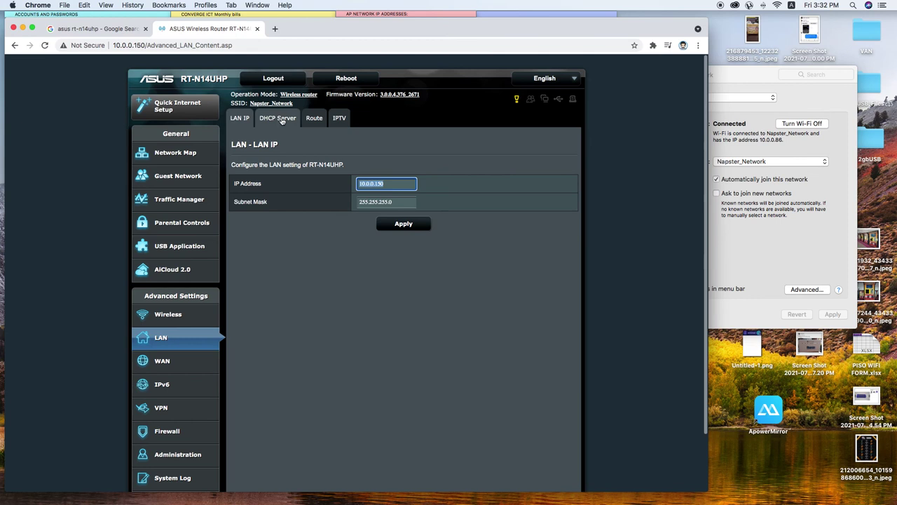
Step: Retype the DHCP pool starting address as 10.0.0.1 and move to the Wireless settings
left_click(282, 121)
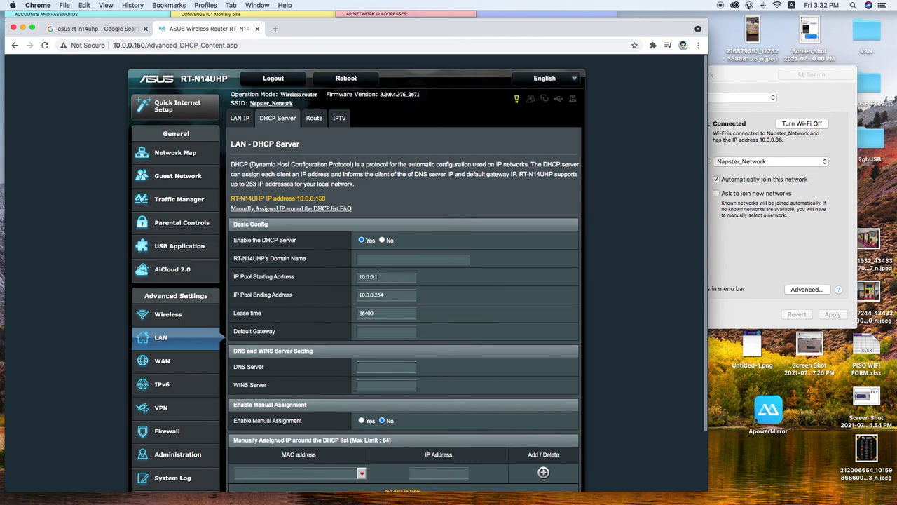
left_click(379, 276)
key("BackSpace")
type("1")
scroll(400, 296, "down", 1)
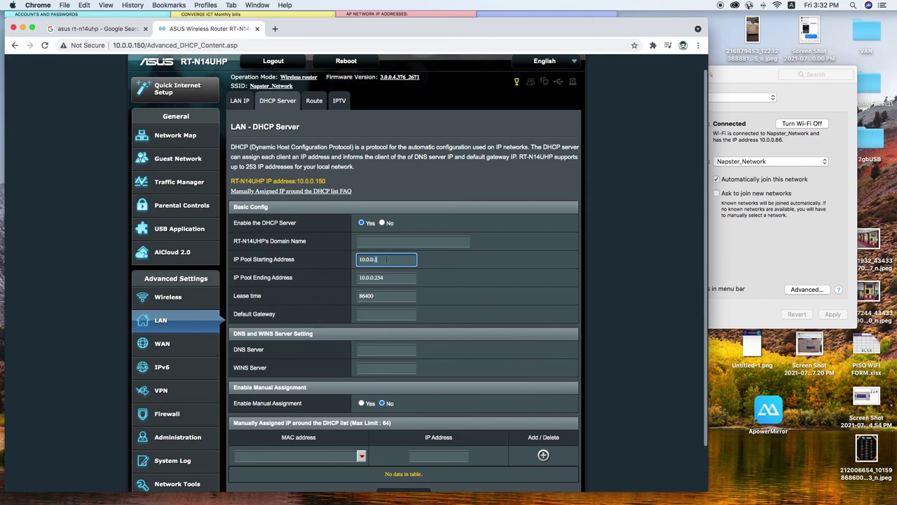
left_click(392, 277)
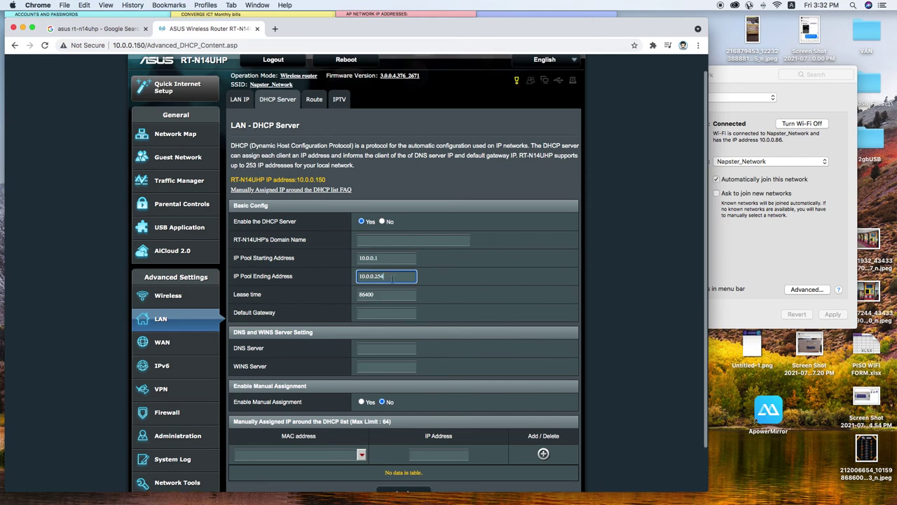
left_click(377, 259)
type("1")
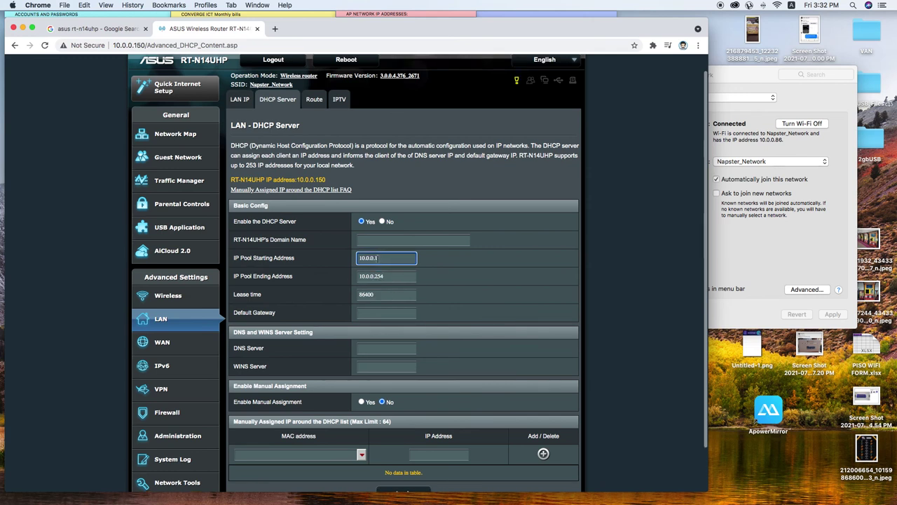
scroll(387, 282, "down", 3)
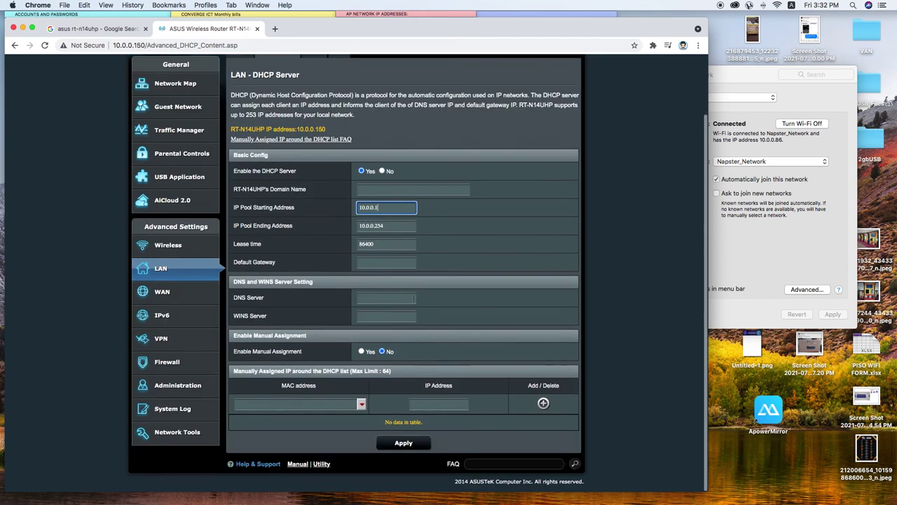
scroll(364, 253, "up", 4)
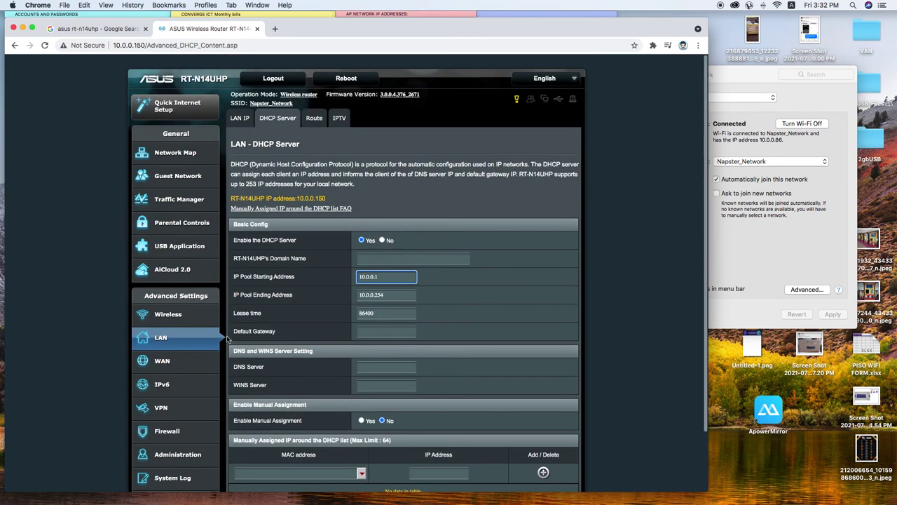
left_click(183, 316)
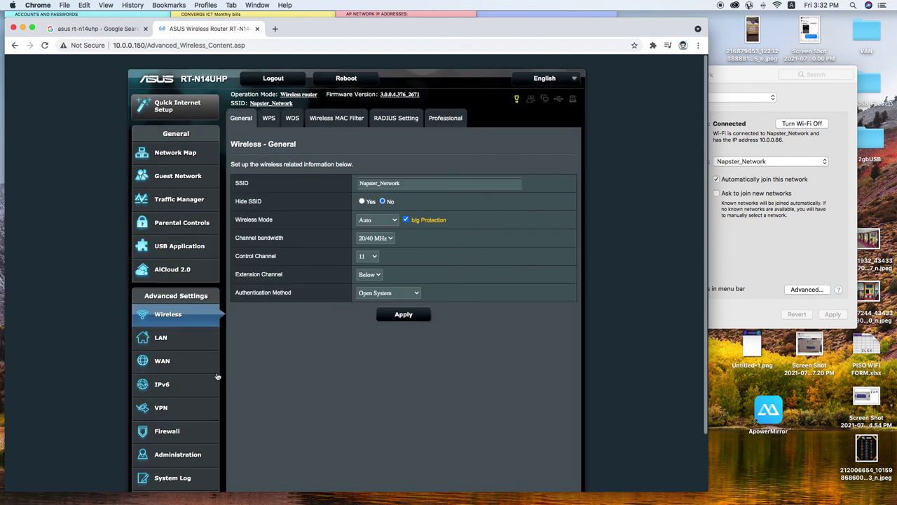
Step: View the Administration System tab, then return to Operation Mode showing Wireless router mode (Default)
scroll(175, 403, "down", 3)
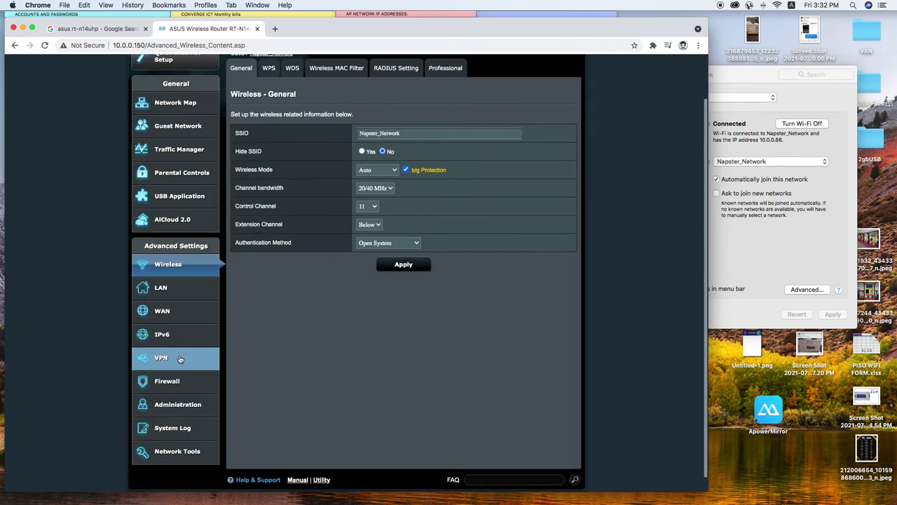
left_click(183, 405)
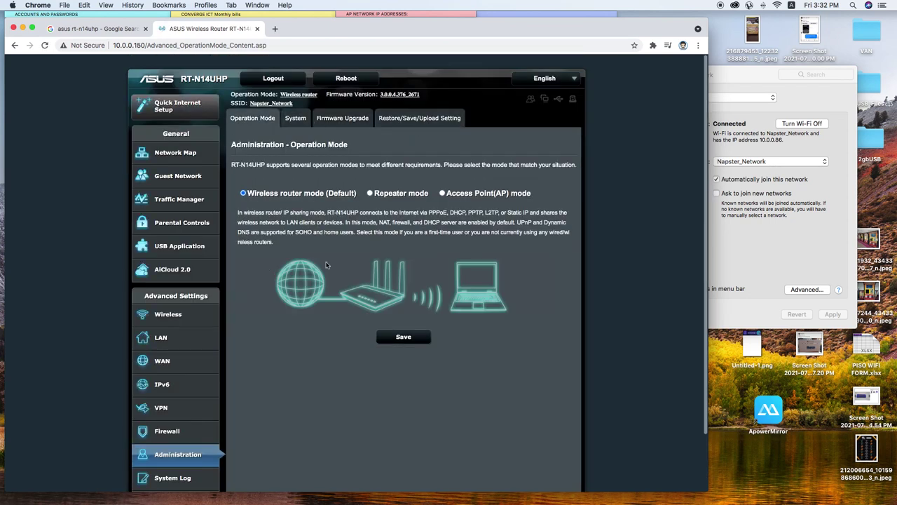
left_click(295, 120)
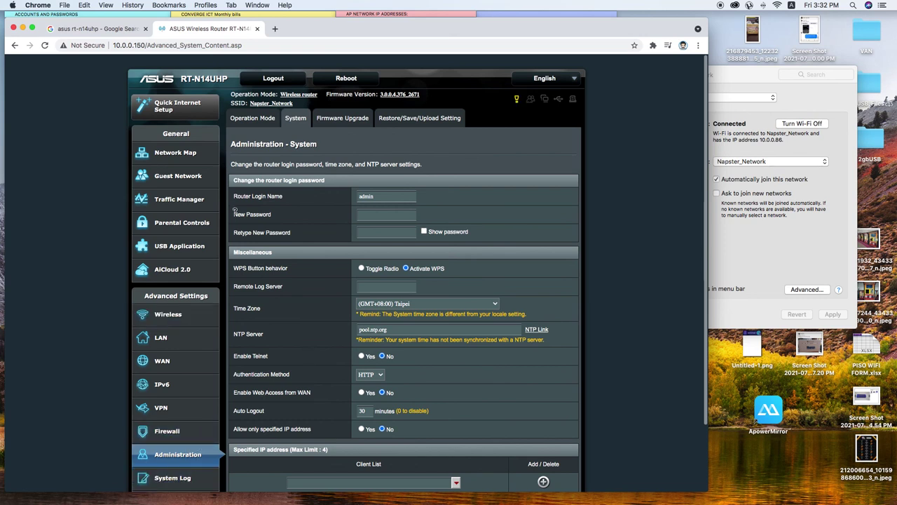
left_click(229, 120)
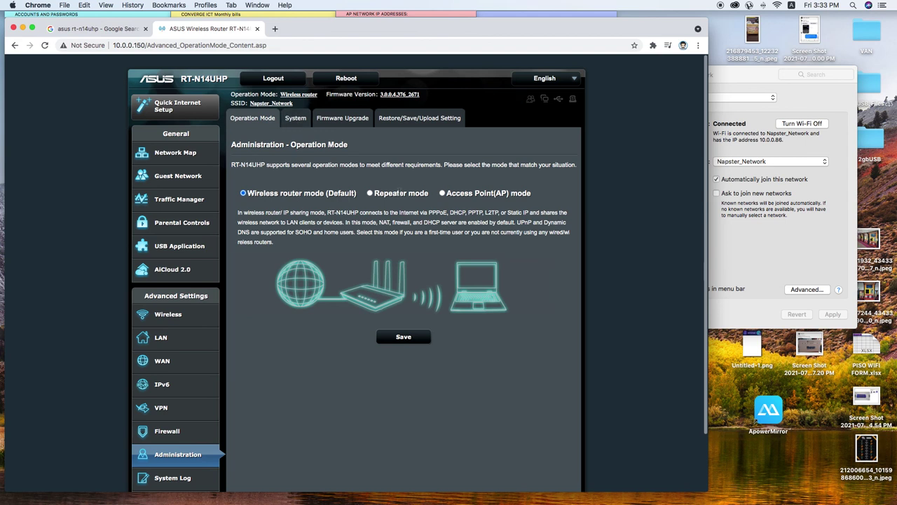
Step: Enter a new router login password in both password fields under System, apply it, and acknowledge the notice
left_click(296, 119)
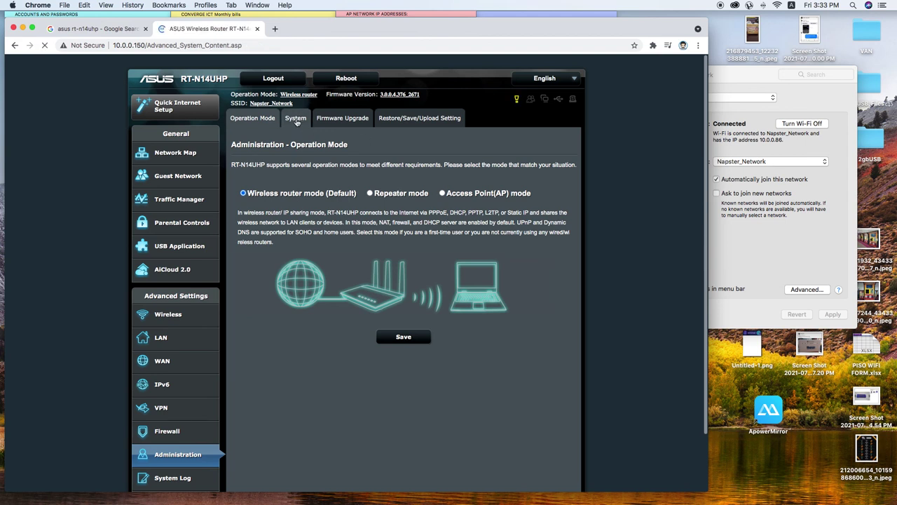
scroll(353, 208, "down", 5)
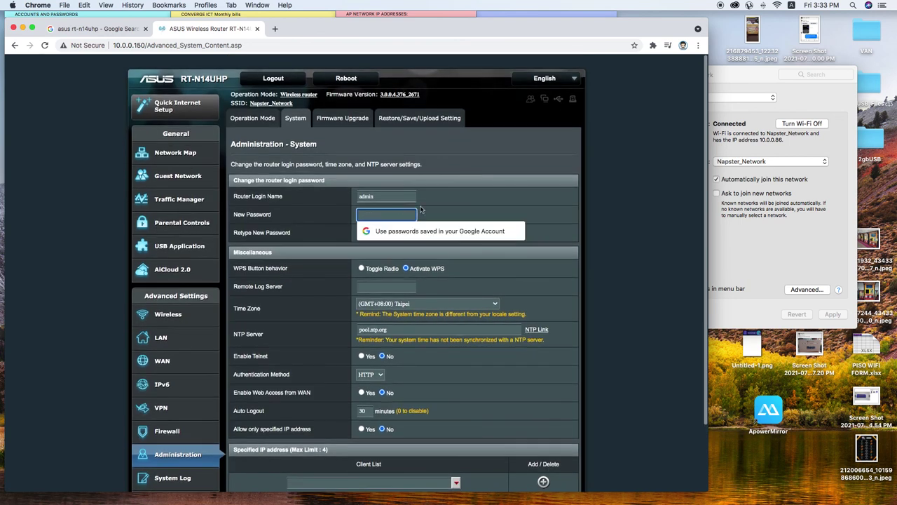
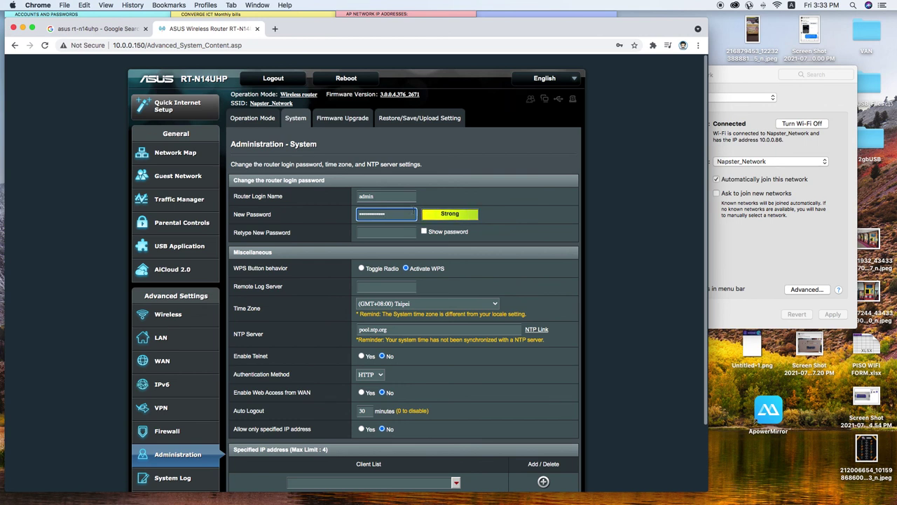
key("Tab")
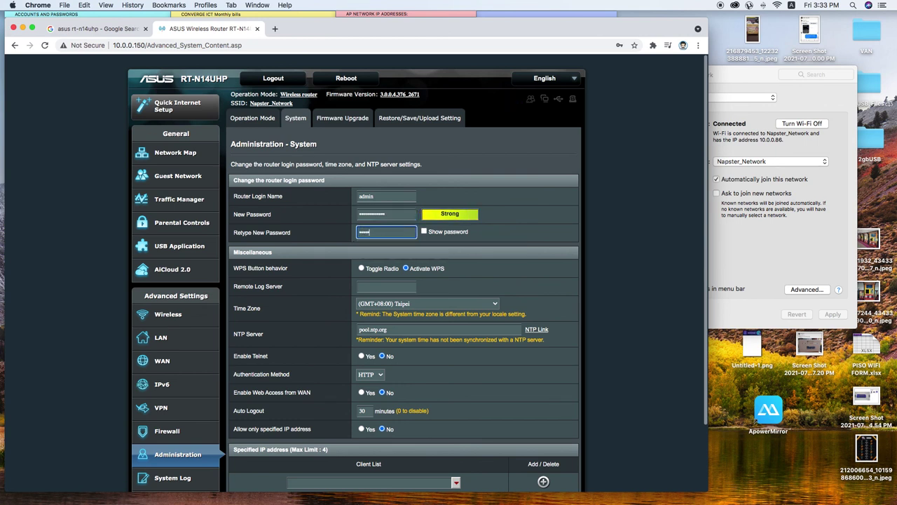
scroll(420, 316, "down", 2)
left_click(404, 444)
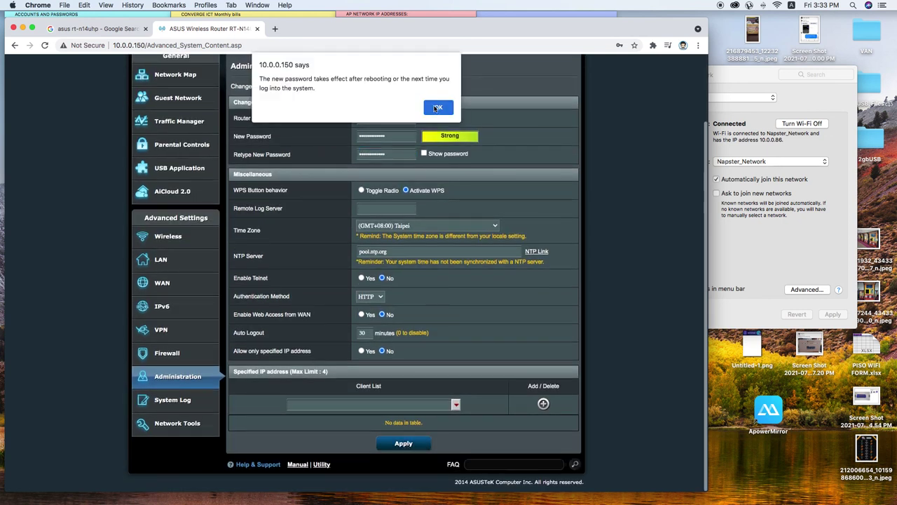
left_click(436, 109)
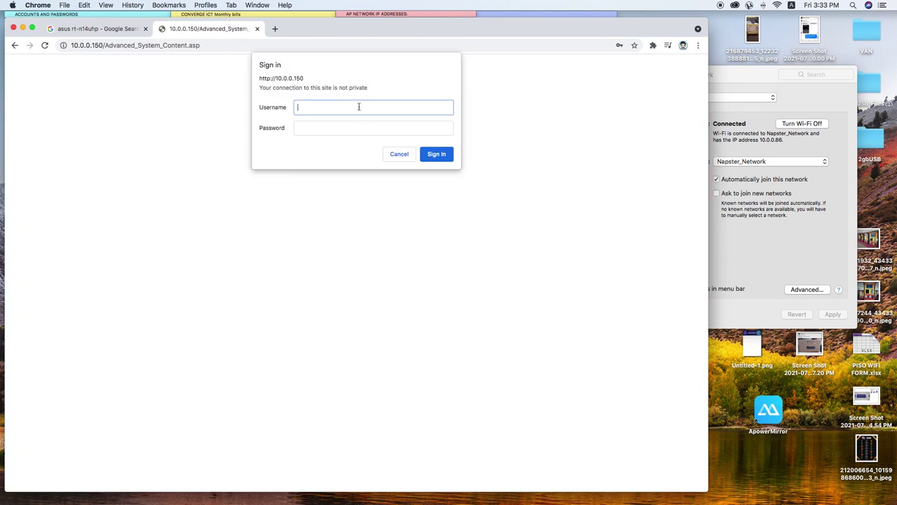
Step: Sign in again with the admin credentials and go to Wireless - General for Napster_Network
key("Tab")
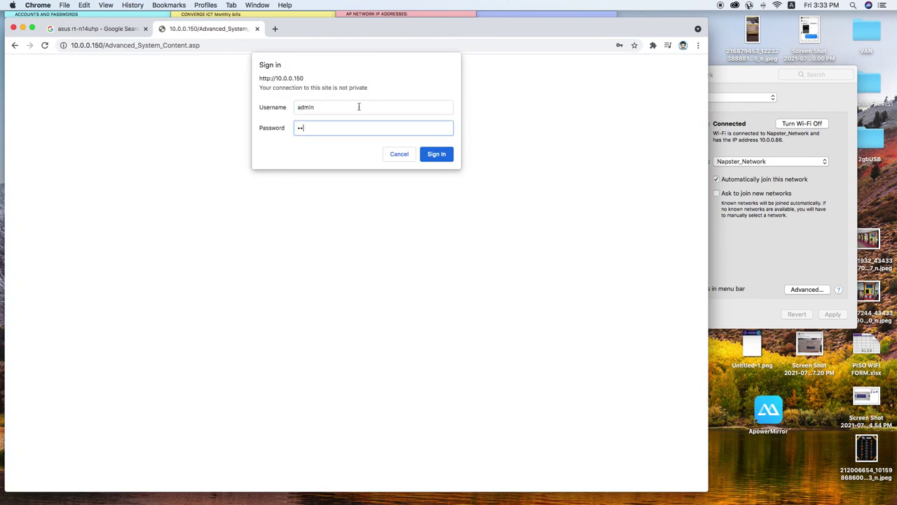
key("Return")
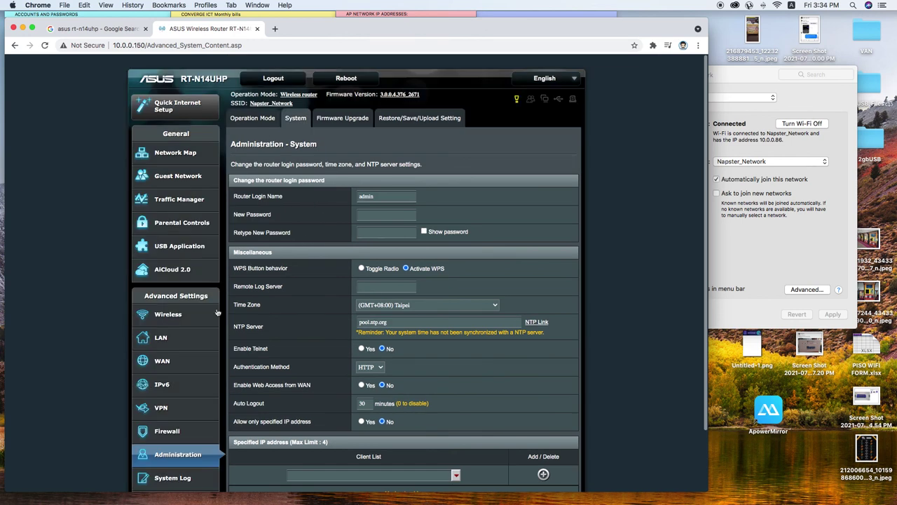
left_click(195, 323)
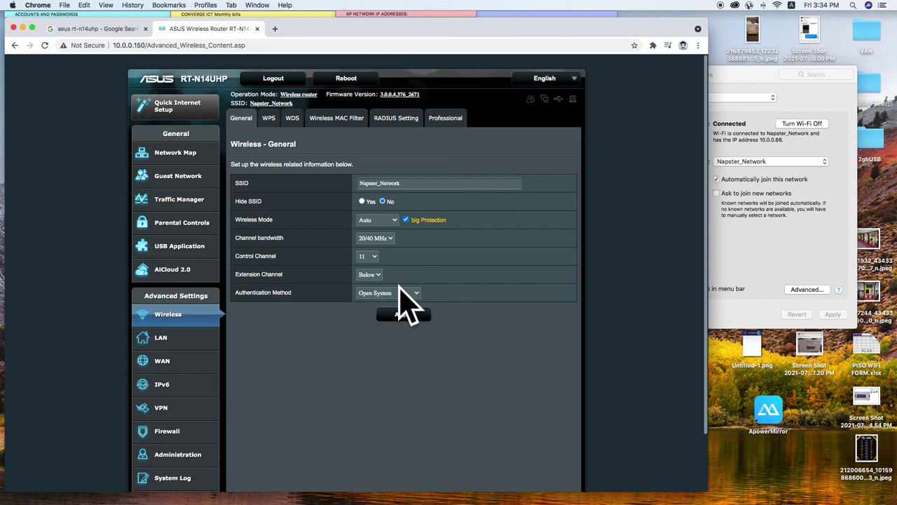
Step: On the WDS tab, set AP Mode to WDS Only and Connect to APs in list to Yes
left_click(293, 118)
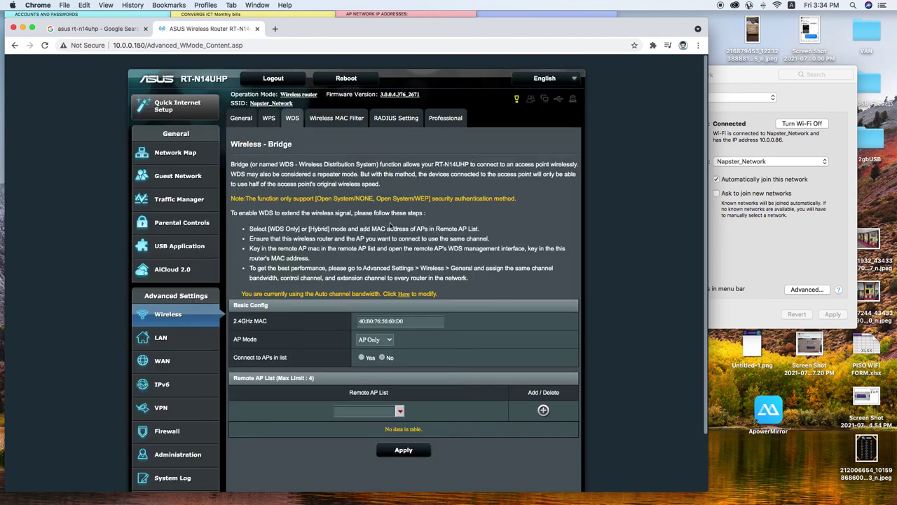
scroll(432, 271, "down", 2)
scroll(408, 268, "up", 2)
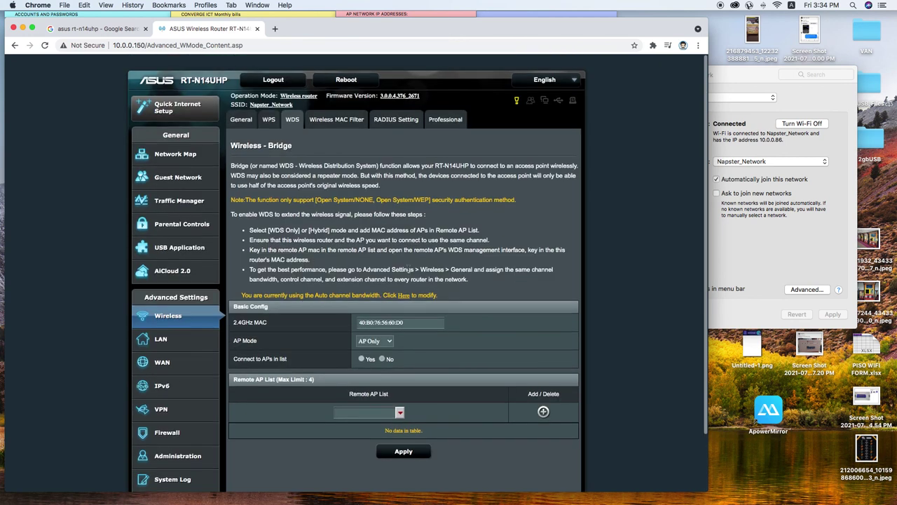
scroll(407, 271, "down", 3)
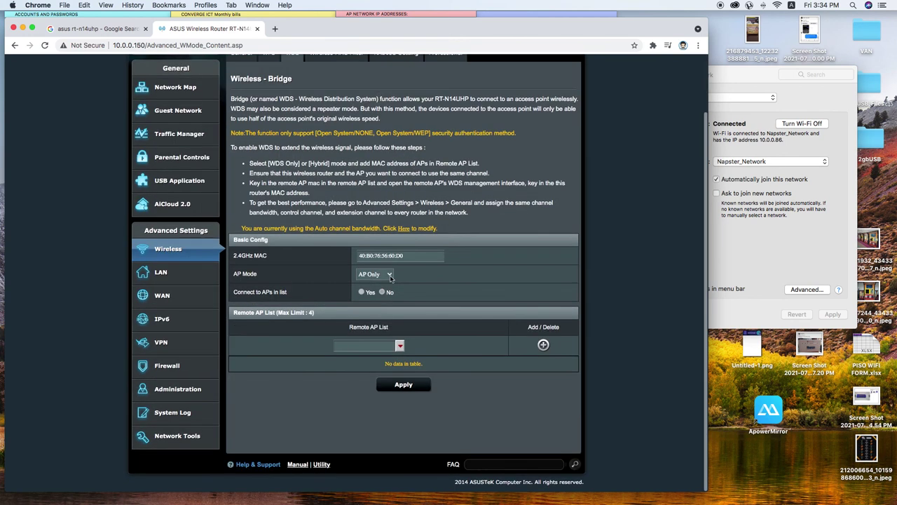
left_click(387, 275)
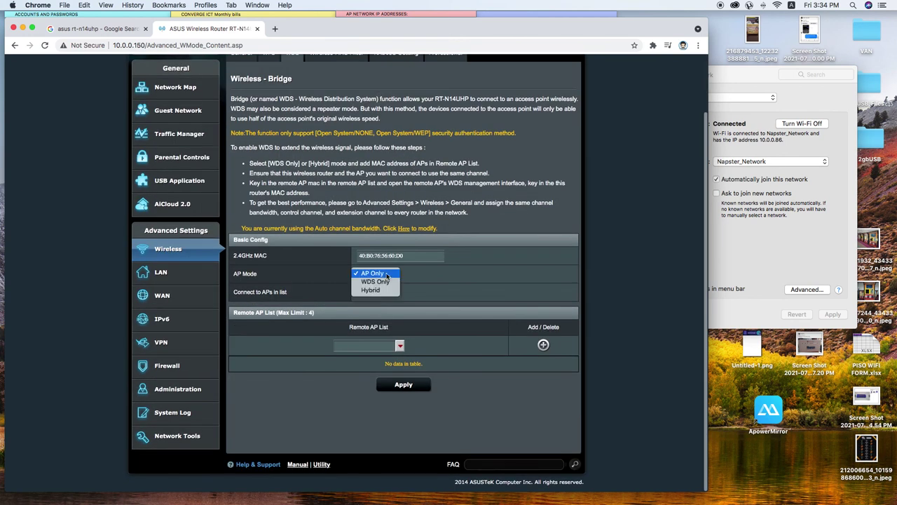
left_click(383, 282)
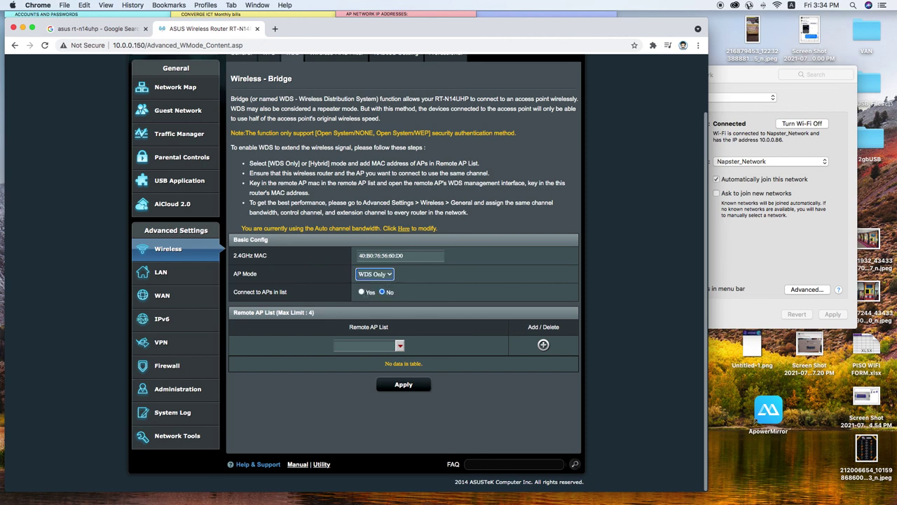
left_click(361, 291)
left_click(400, 346)
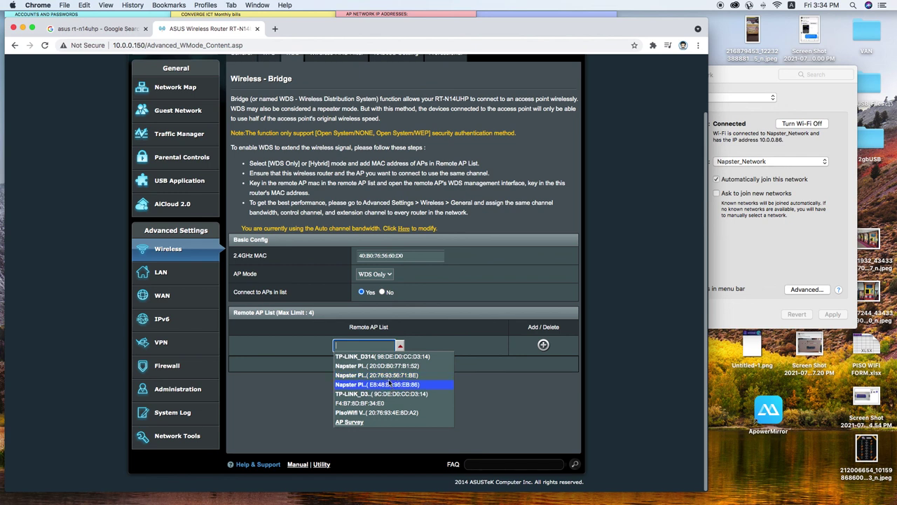
left_click(400, 346)
left_click(399, 347)
left_click(400, 346)
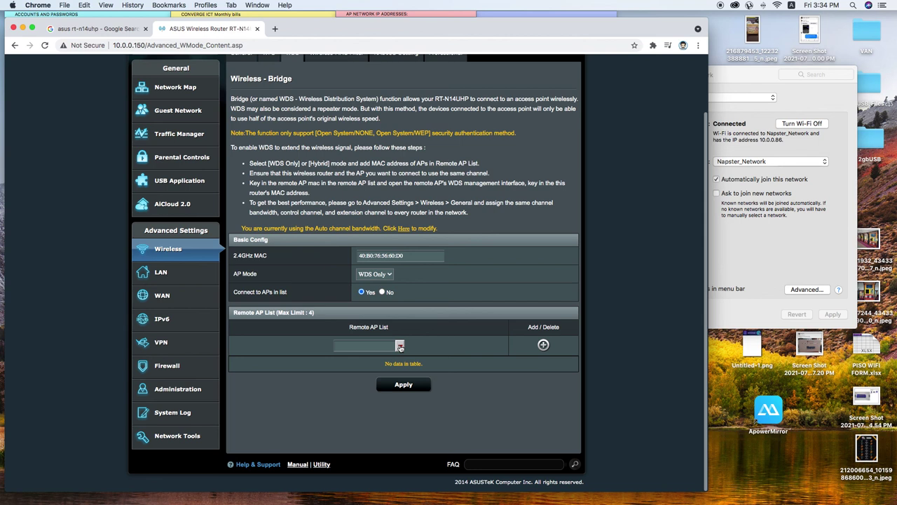
left_click(400, 346)
left_click(399, 346)
left_click(399, 346)
left_click(399, 346)
left_click(400, 346)
left_click(400, 347)
left_click(399, 346)
left_click(399, 347)
left_click(399, 346)
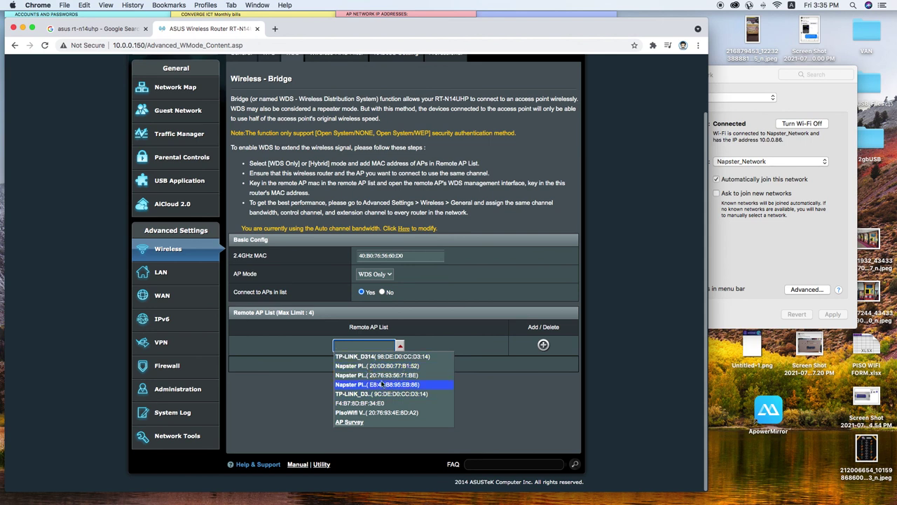
left_click(384, 384)
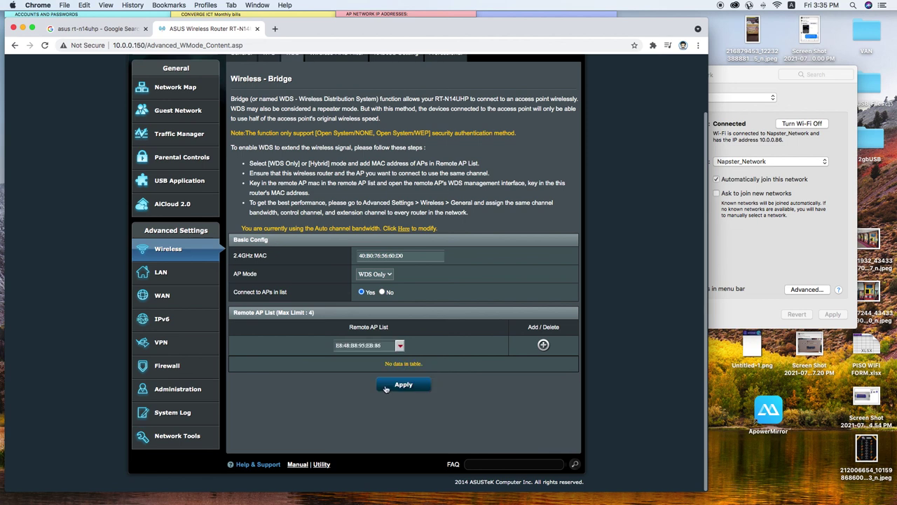
left_click(543, 346)
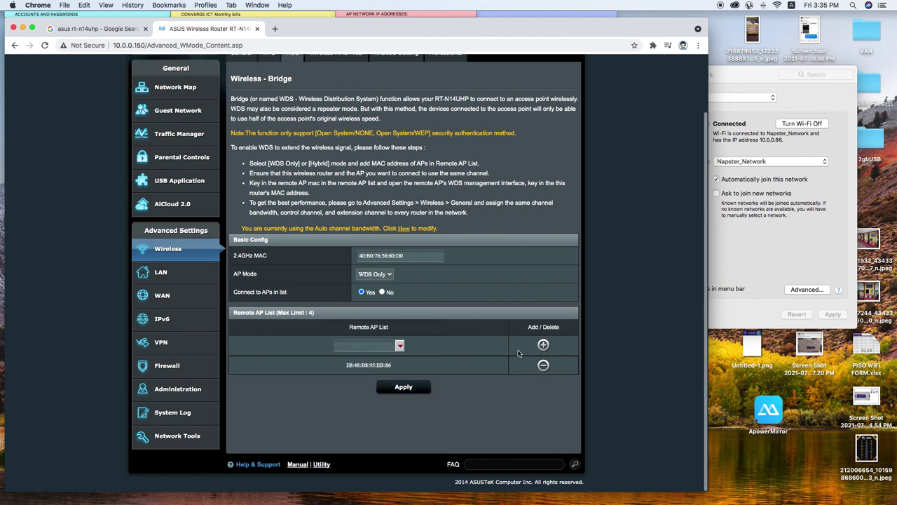
Step: Reopen the scanned access point list and select E8:48:B8:95:EB:86 again
left_click(399, 345)
left_click(400, 346)
left_click(399, 346)
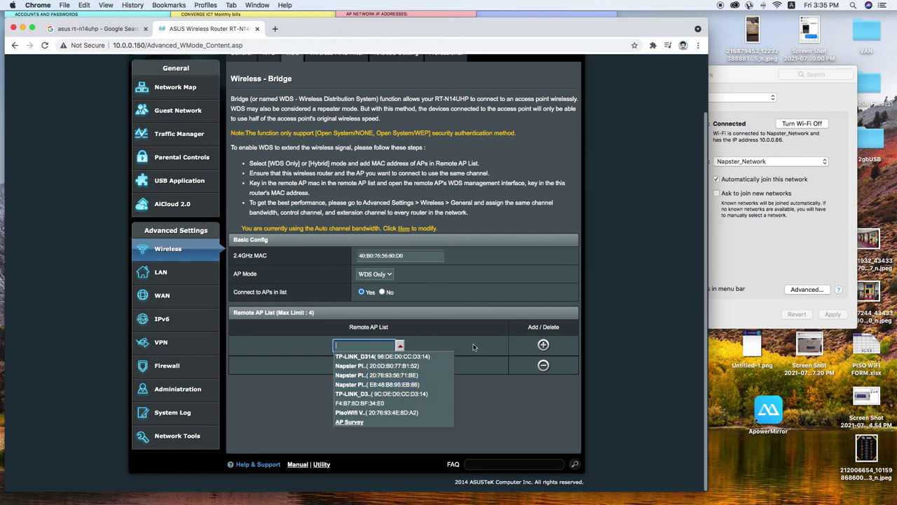
left_click(402, 385)
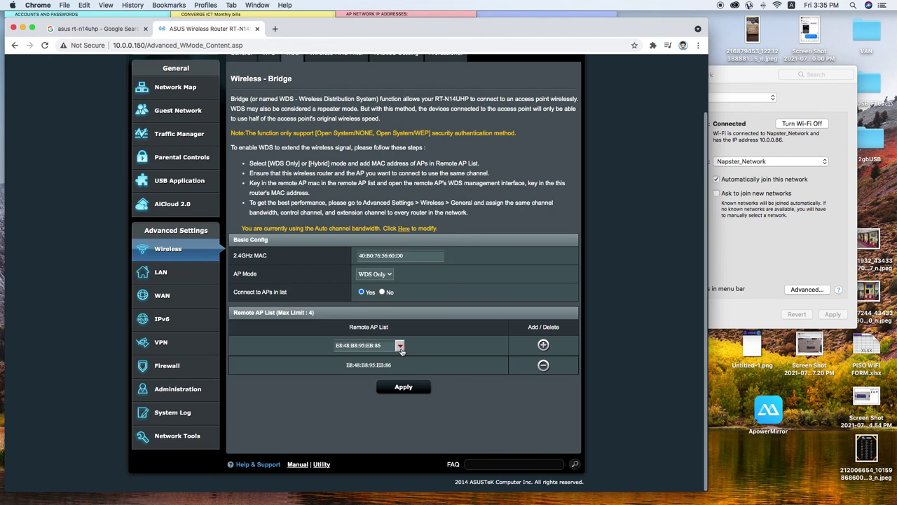
left_click(399, 345)
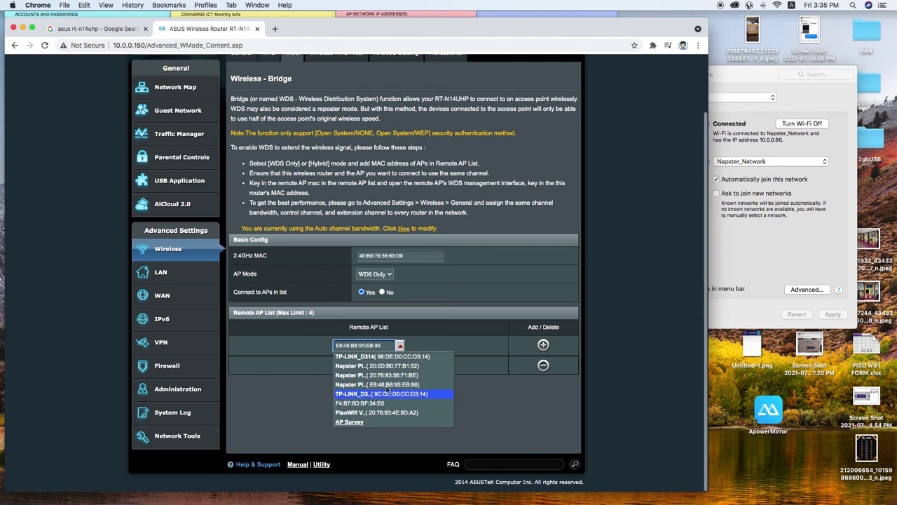
left_click(400, 347)
left_click(400, 347)
left_click(400, 346)
left_click(400, 347)
left_click(400, 346)
left_click(400, 346)
left_click(400, 346)
left_click(400, 346)
left_click(401, 346)
left_click(401, 346)
left_click(400, 347)
left_click(400, 346)
left_click(400, 346)
left_click(400, 346)
left_click(400, 346)
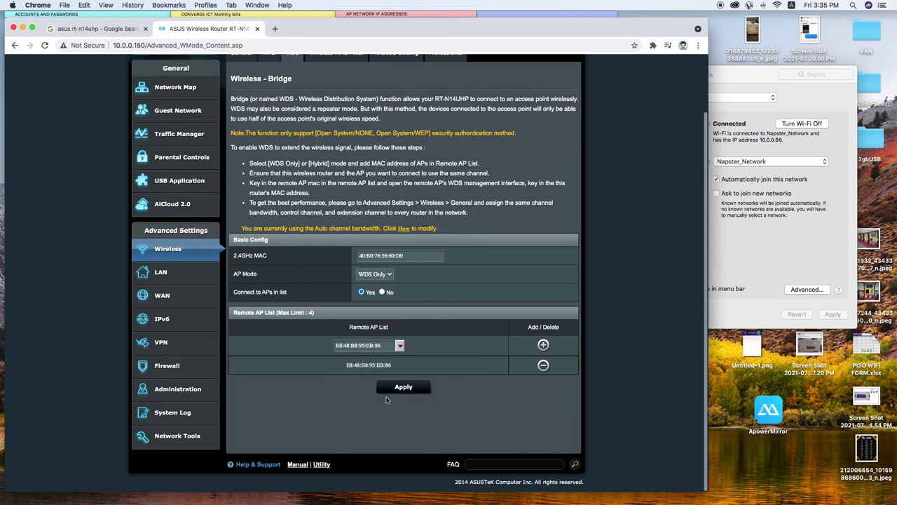
Step: Apply the WDS Only bridge settings with remote AP E8:48:B8:95:EB:86 until it reports Complete
left_click_drag(336, 369, 409, 368)
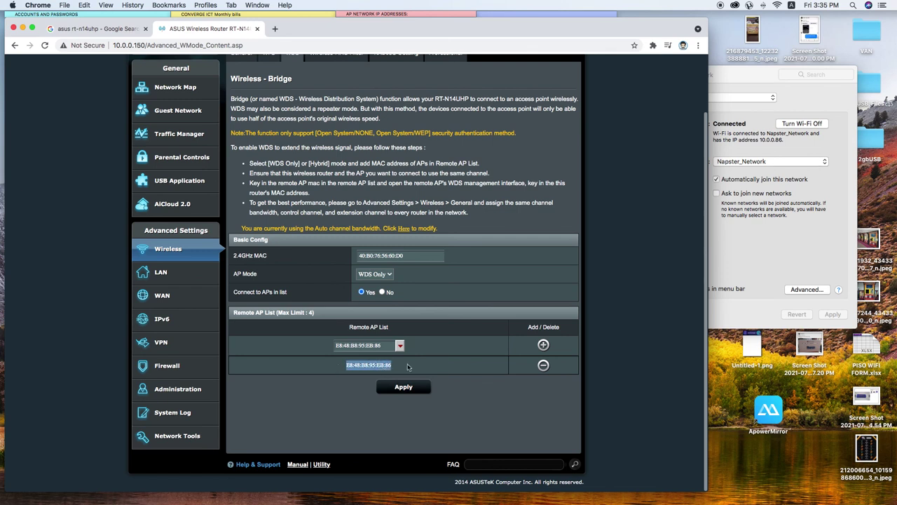
left_click_drag(337, 370, 327, 345)
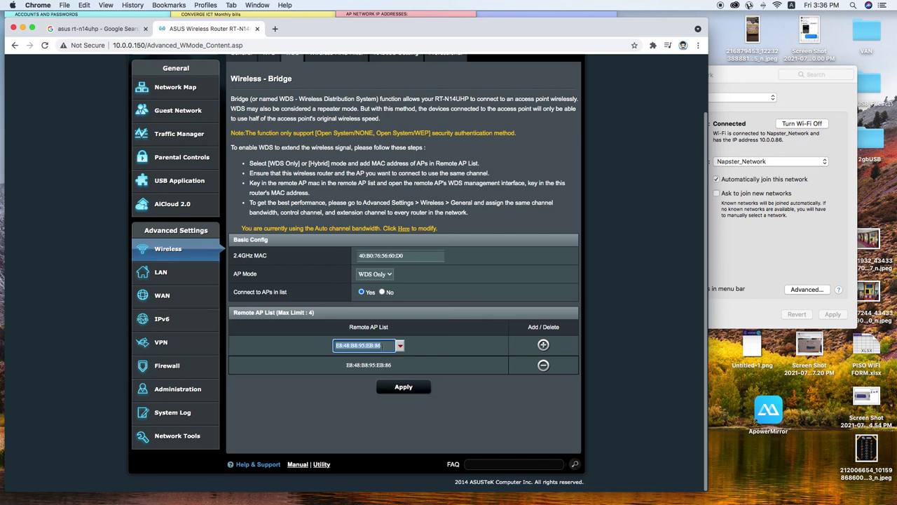
left_click(447, 368)
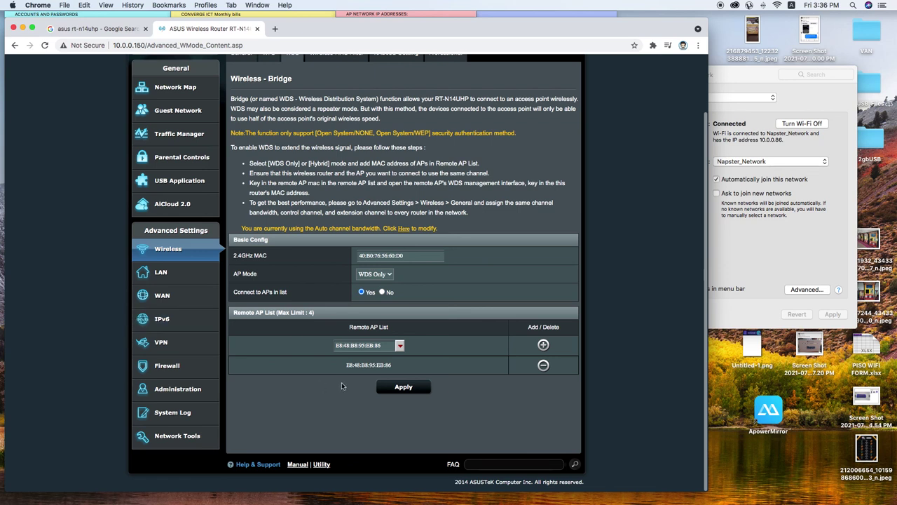
left_click(403, 388)
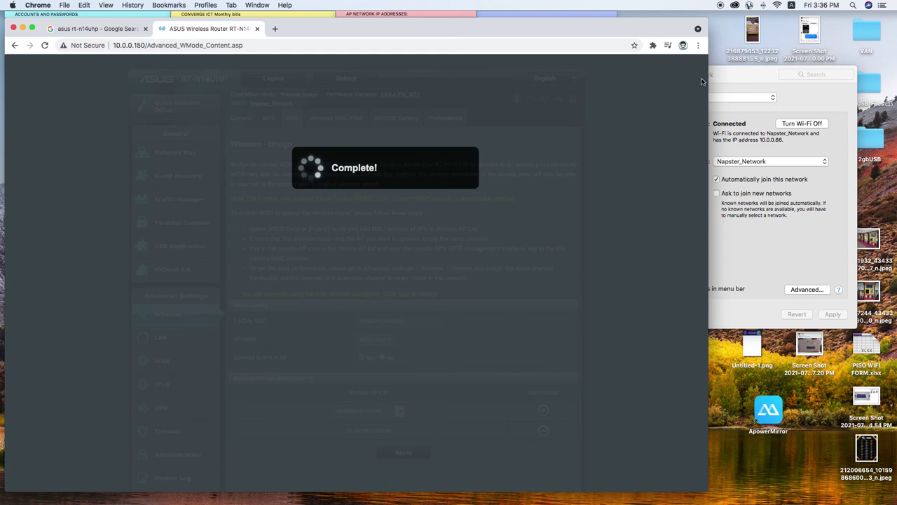
Step: Show the nearby wireless networks from the Wi-Fi icon in the macOS menu bar
left_click(778, 6)
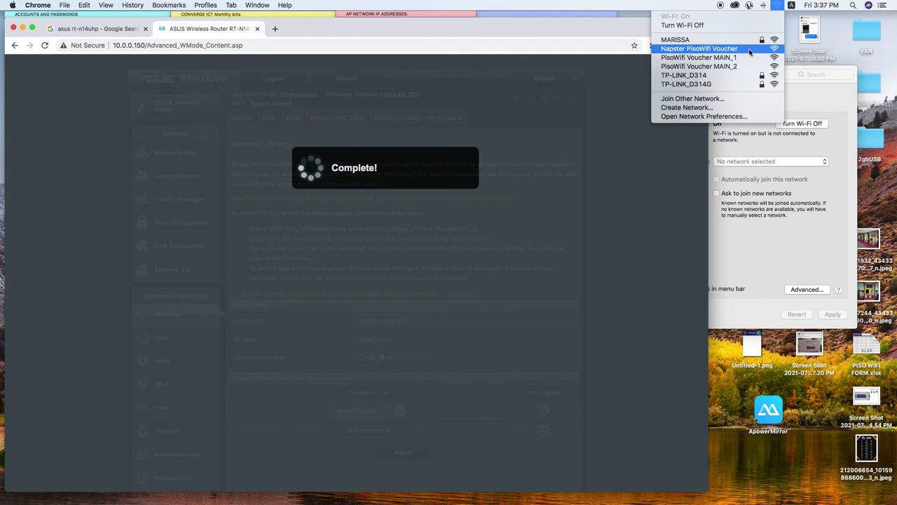
Step: Join the Napster PisoWifi Voucher network and bring the Network preferences window to the front
left_click(777, 7)
left_click(777, 6)
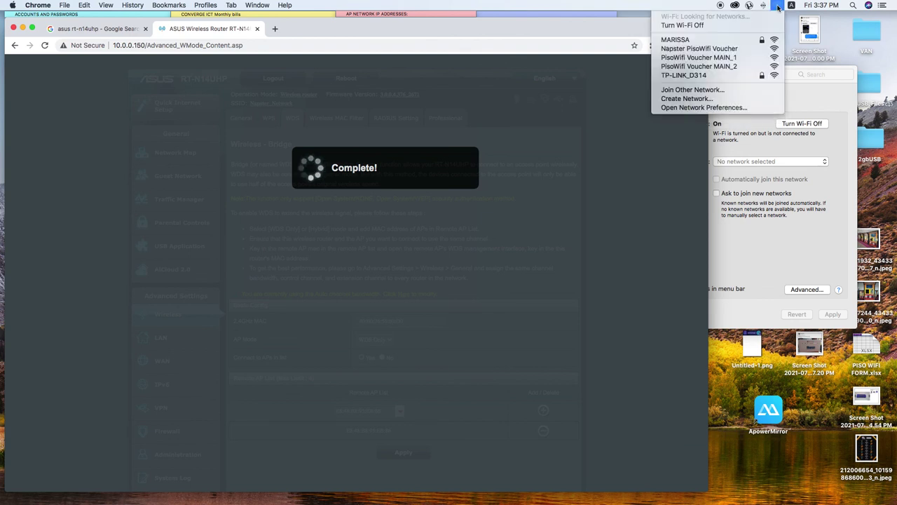
left_click(709, 49)
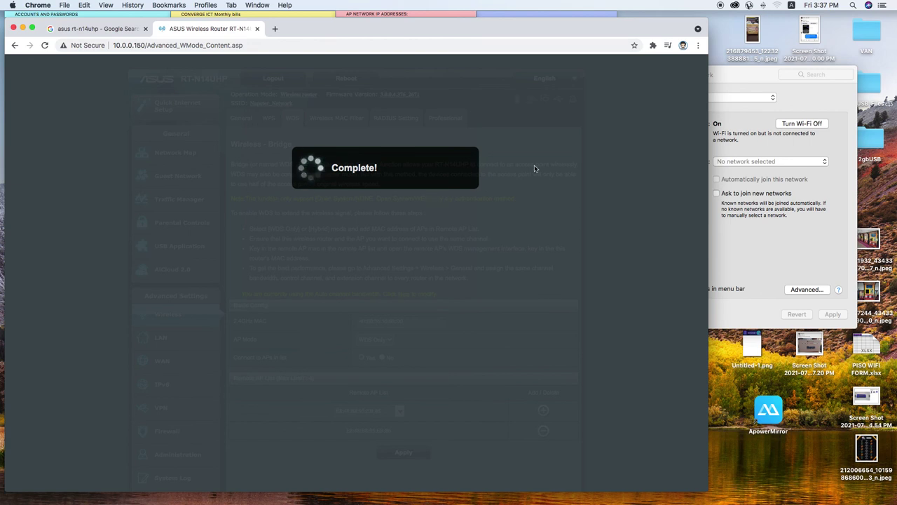
left_click(736, 80)
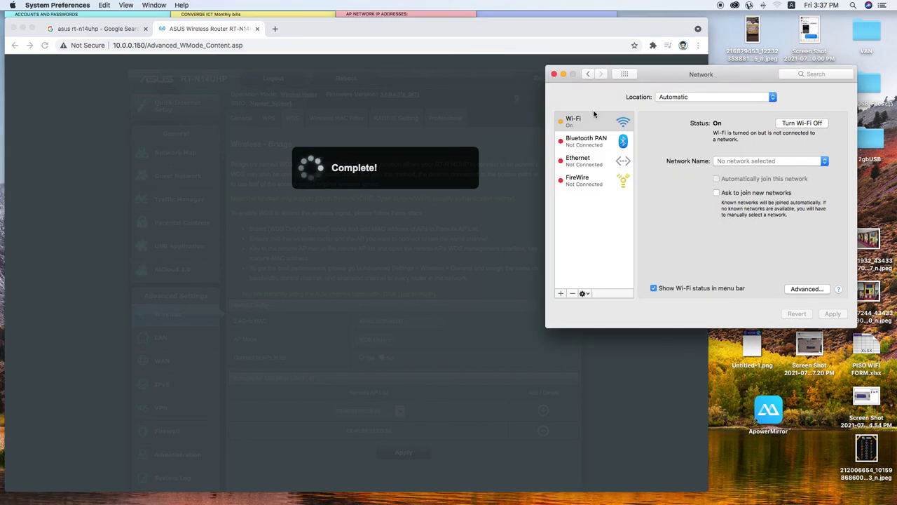